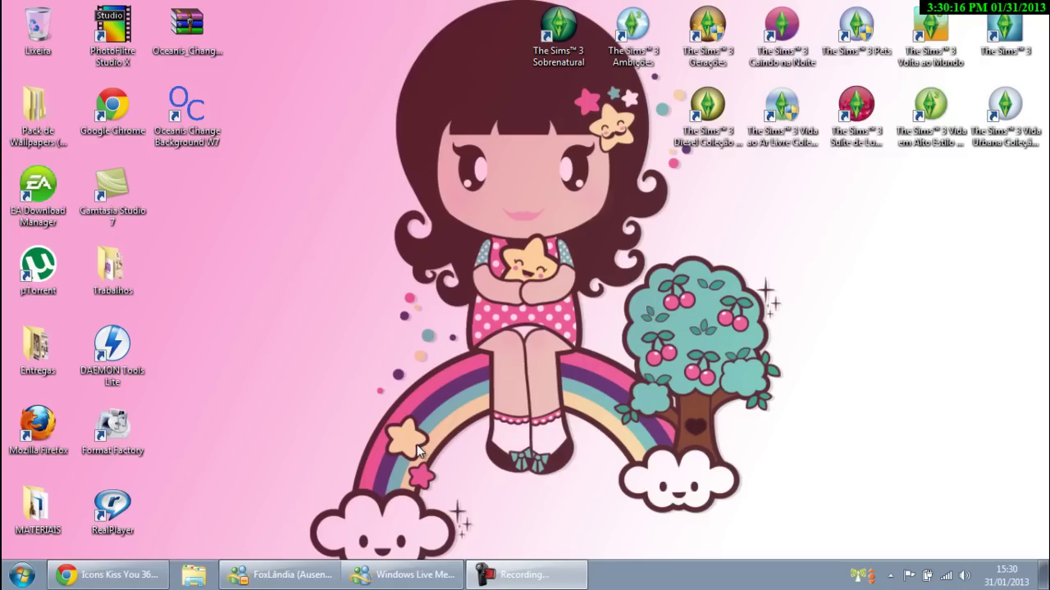
# Bring Chrome back on screen and minimize the Orkut chat windows
pyautogui.click(106, 574)
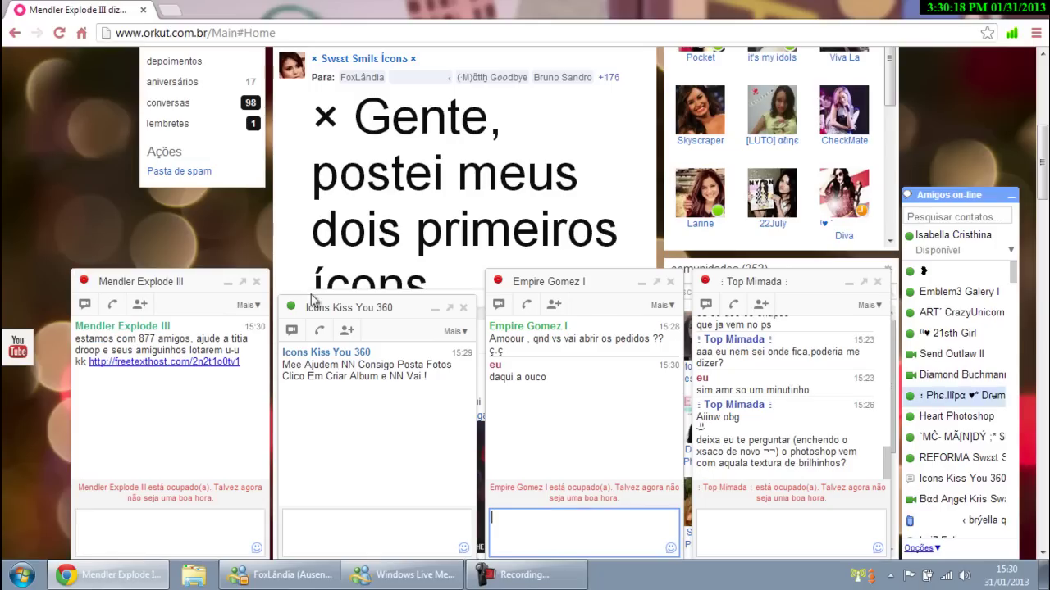
pyautogui.click(537, 287)
pyautogui.click(311, 310)
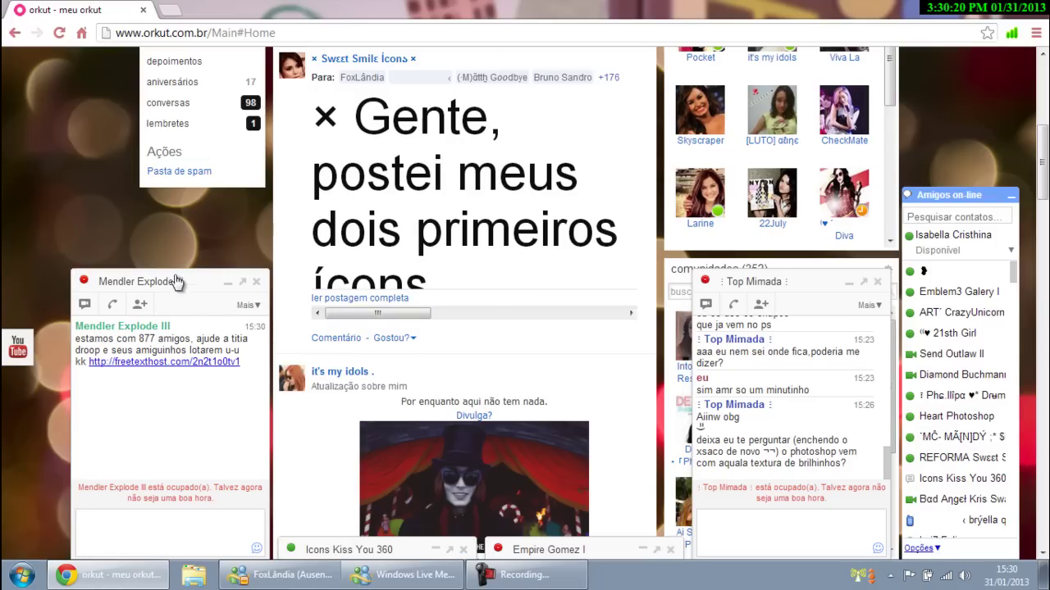
pyautogui.moveTo(885, 463); pyautogui.dragTo(883, 376)
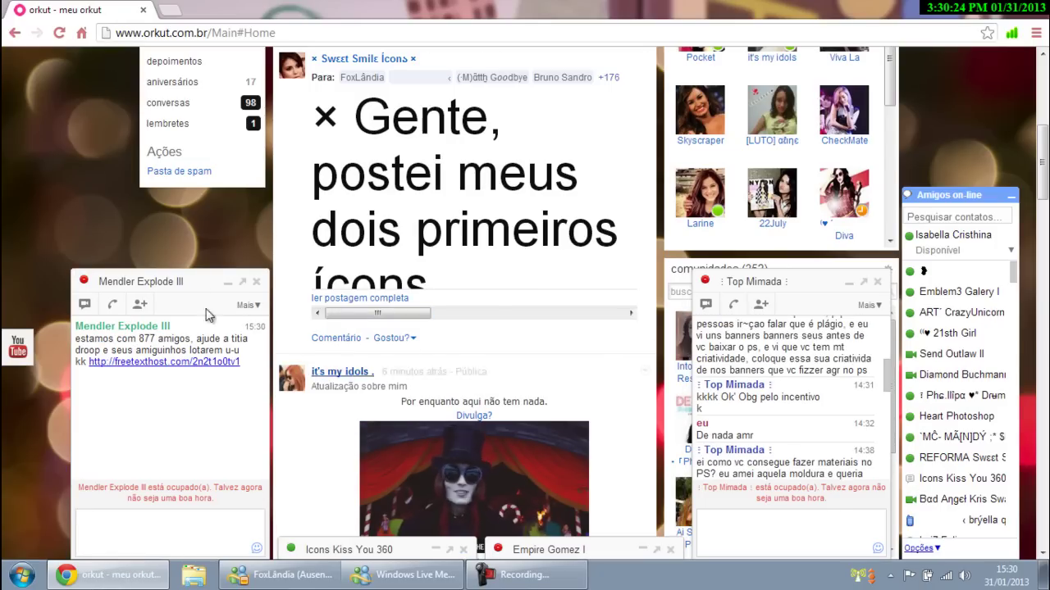
pyautogui.click(141, 281)
pyautogui.click(167, 123)
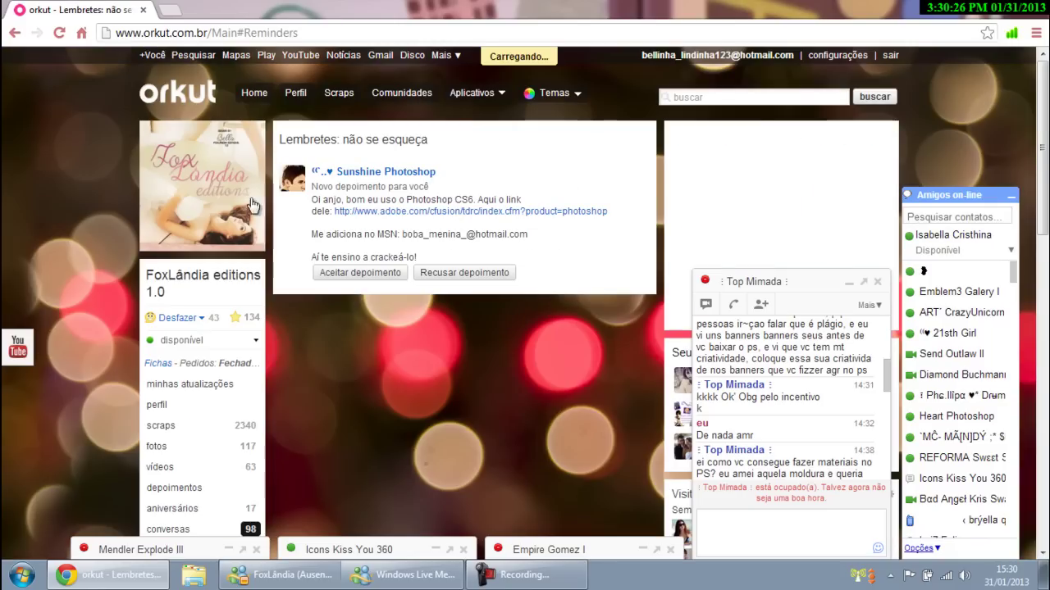
pyautogui.hotkey('alt', 'Left')
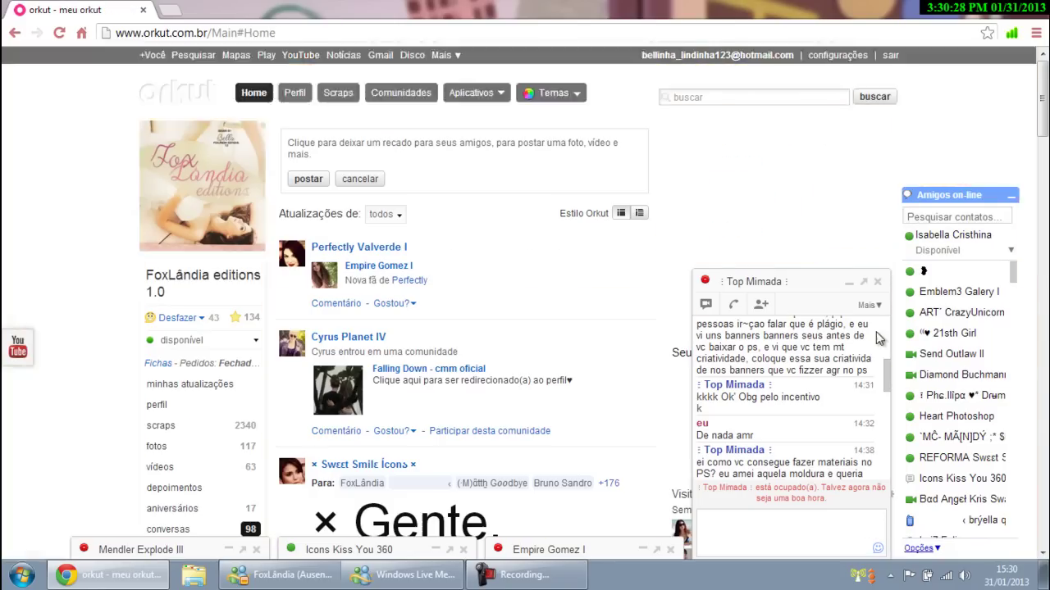
pyautogui.click(752, 281)
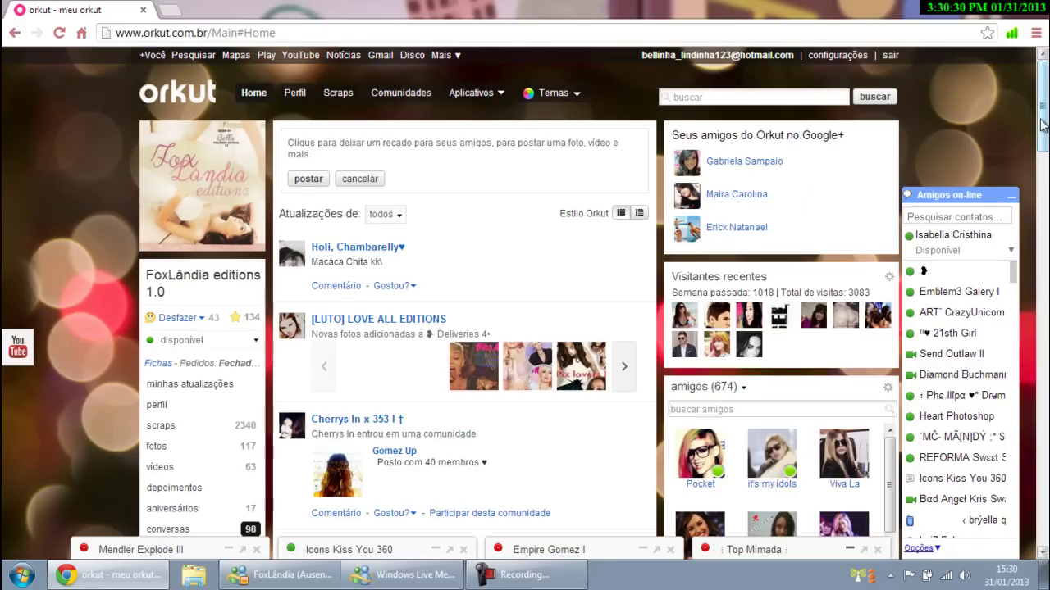
pyautogui.scroll(-2, 164, 492)
pyautogui.click(139, 549)
pyautogui.click(231, 285)
# Open the Born this Gaga I photo from the FoxEntregas album
pyautogui.click(246, 315)
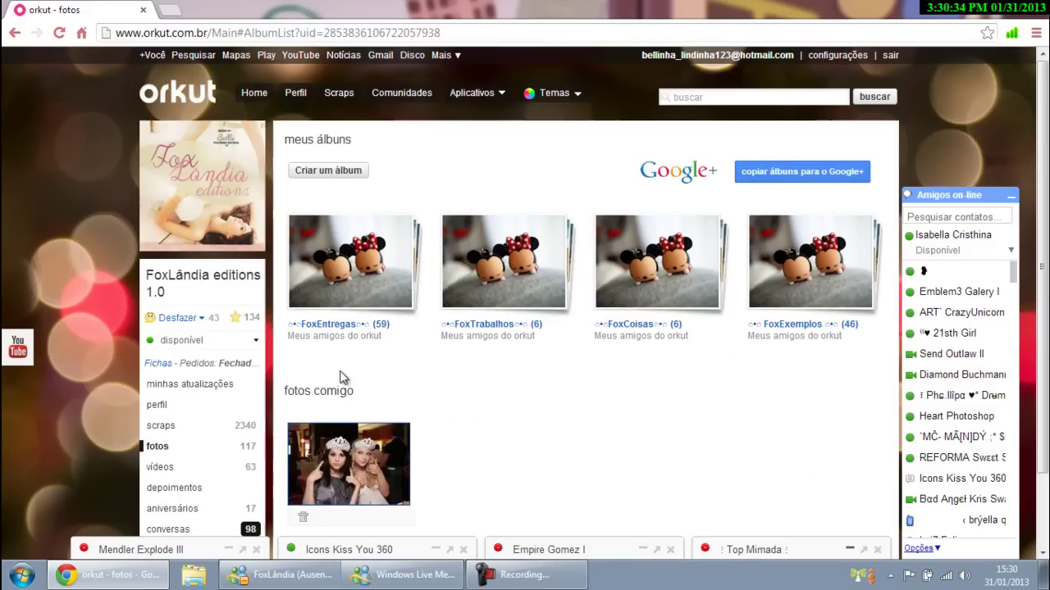
pyautogui.click(341, 326)
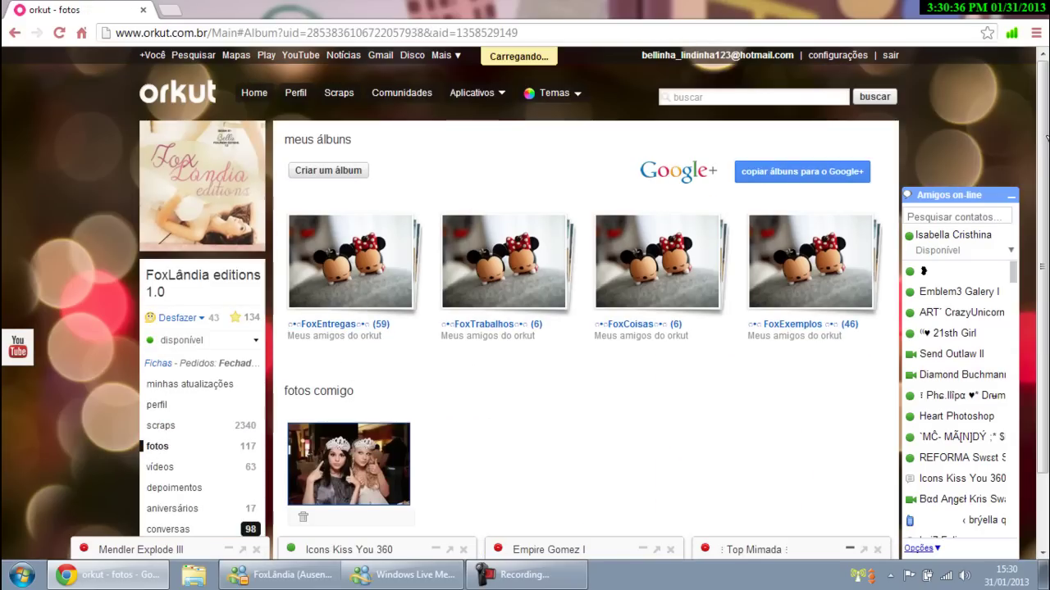
pyautogui.moveTo(1047, 139); pyautogui.dragTo(1046, 330)
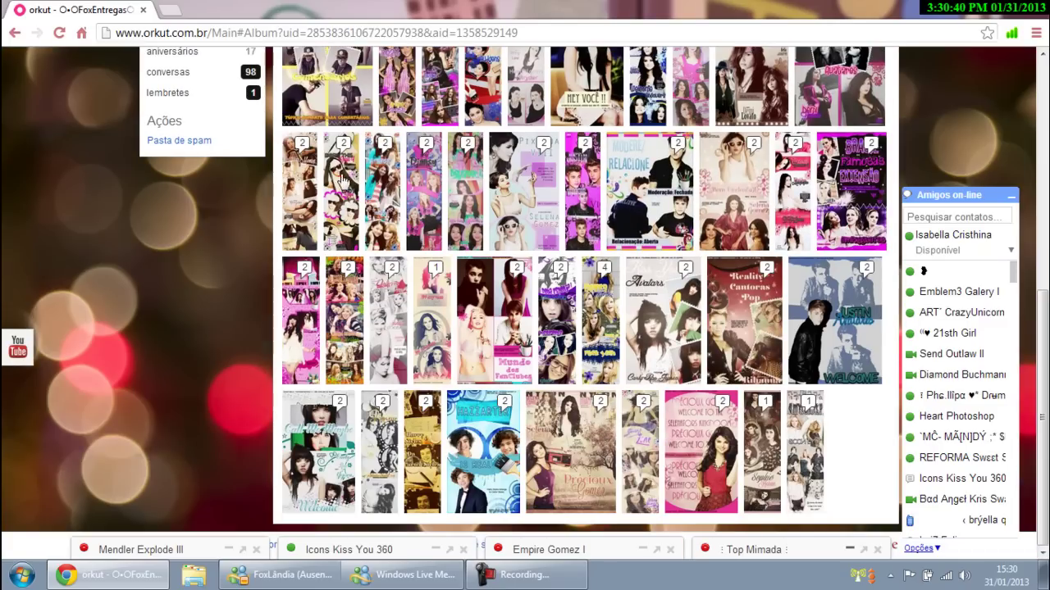
pyautogui.click(343, 189)
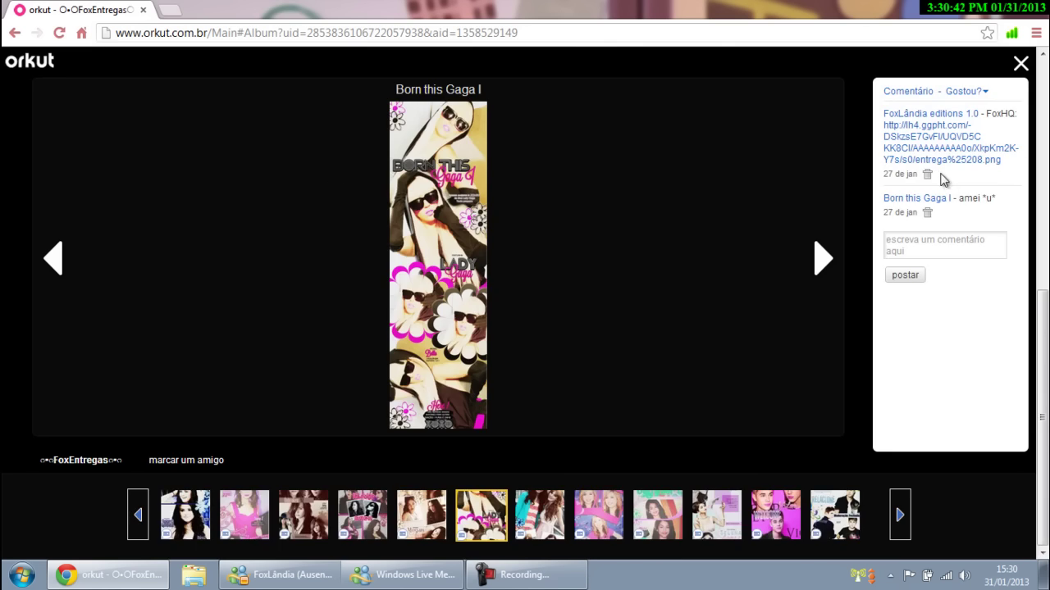
# View the full-size image entrega%208.png in a new tab, then show the desktop
pyautogui.click(943, 160)
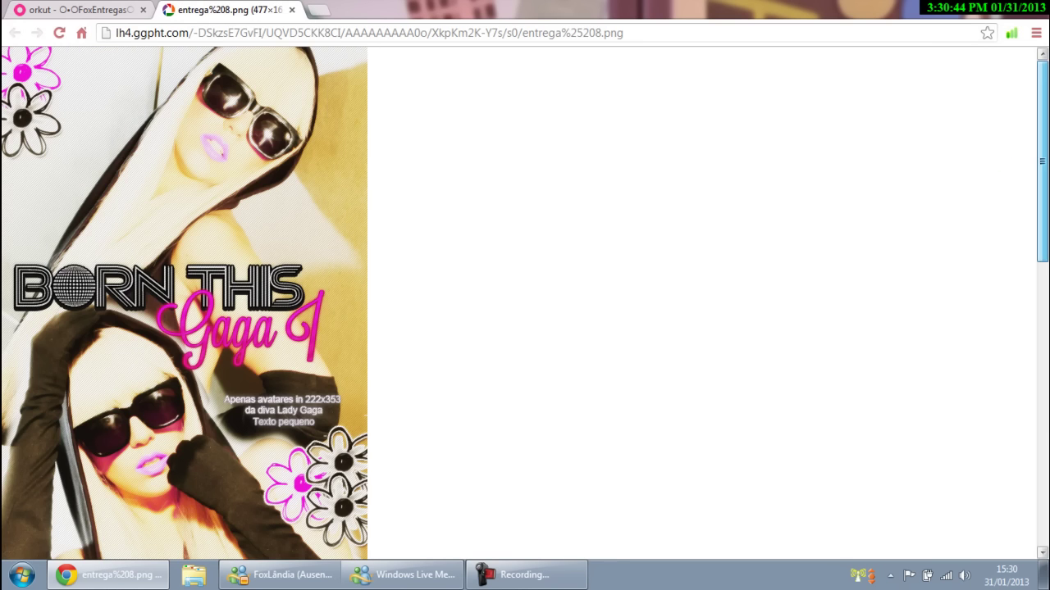
pyautogui.scroll(-8, 989, 412)
pyautogui.moveTo(1043, 442); pyautogui.dragTo(1045, 369)
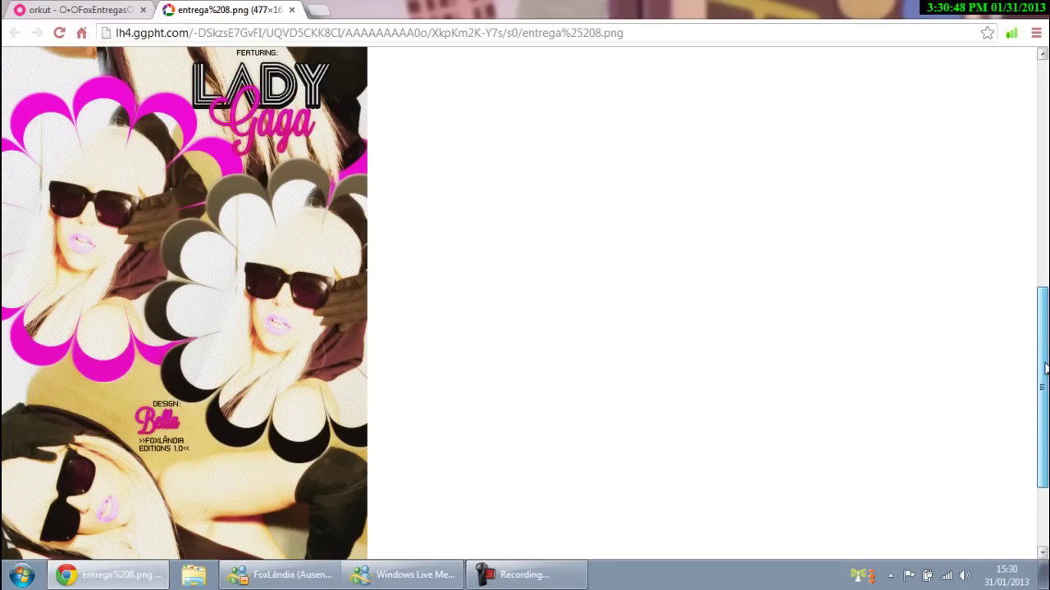
pyautogui.press('super+d')
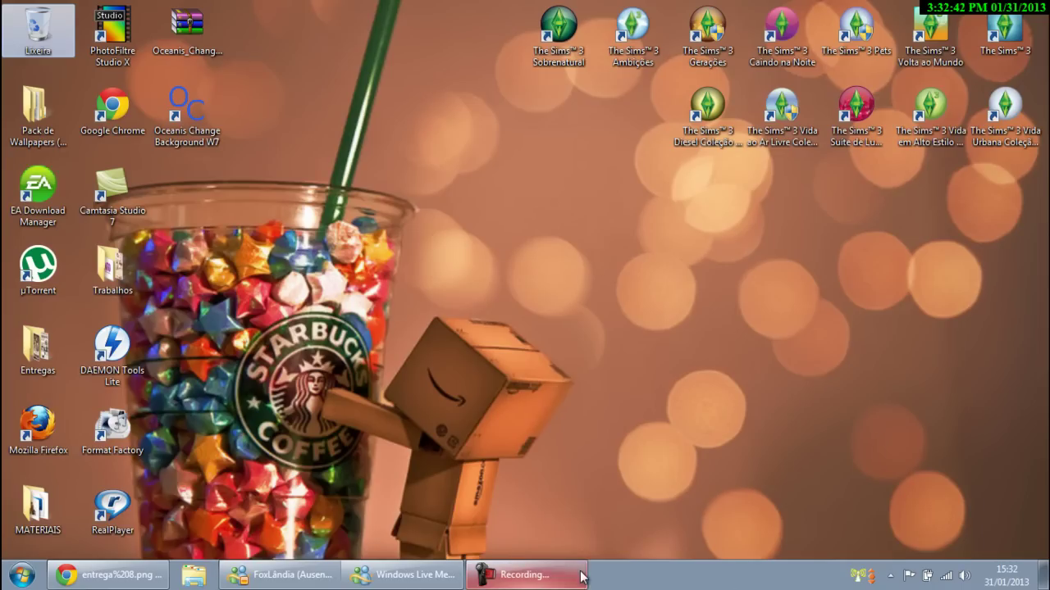
# Launch Adobe Photoshop CS3 and wait for its empty workspace
pyautogui.click(537, 576)
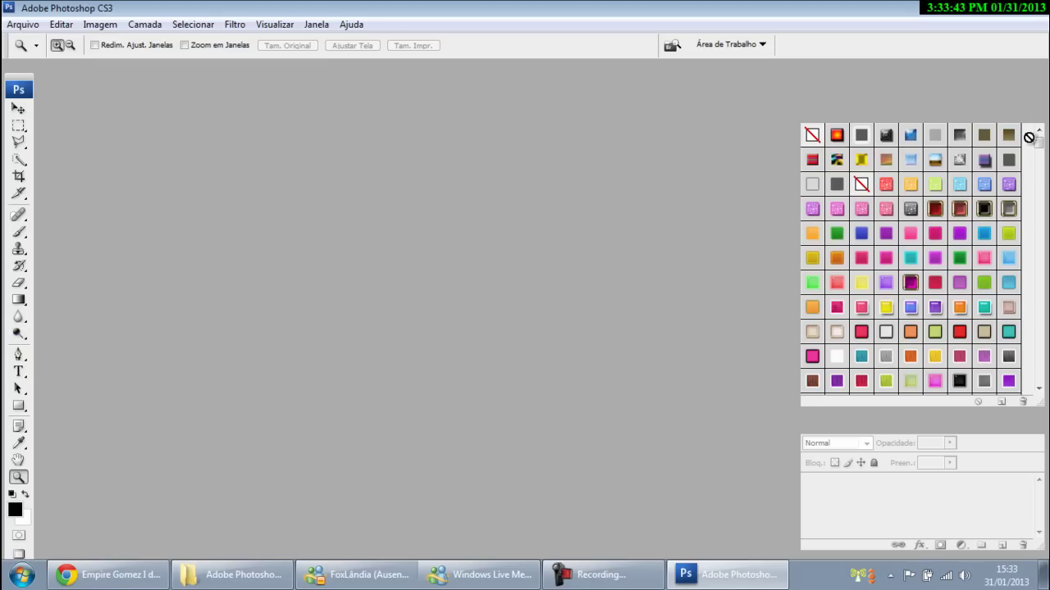
pyautogui.moveTo(1039, 148); pyautogui.dragTo(1042, 142)
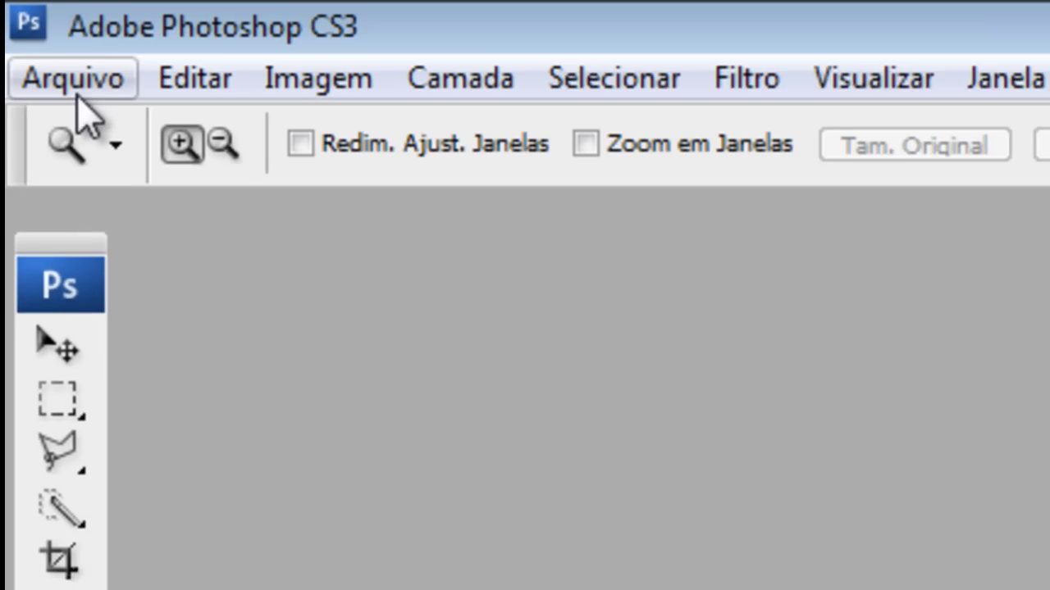
# Open 210~0_281929~0.jpg from the Downloads > Lily Allen folder
pyautogui.click(121, 100)
pyautogui.click(159, 205)
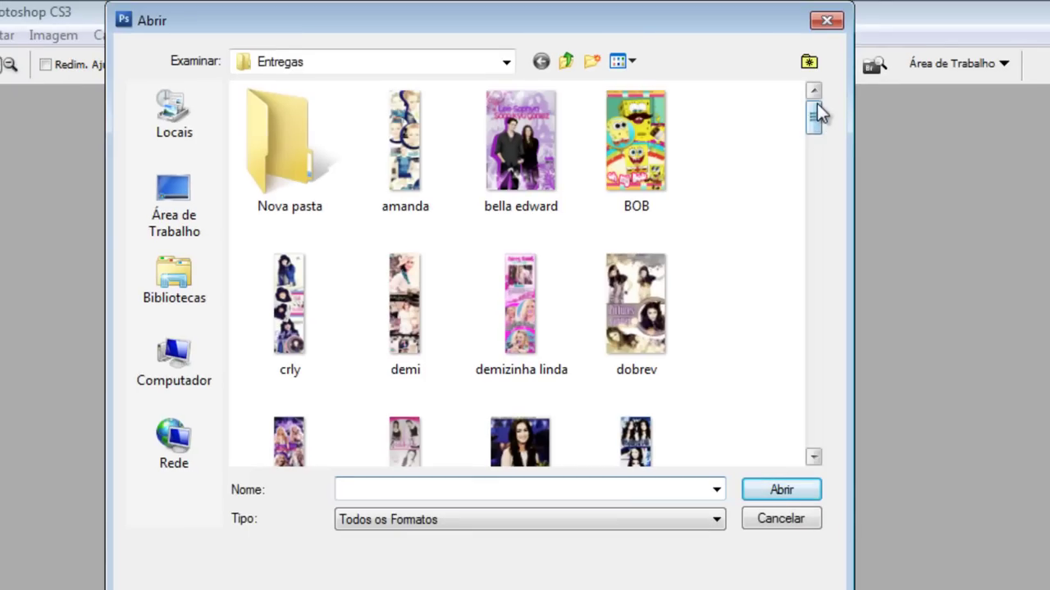
pyautogui.click(566, 61)
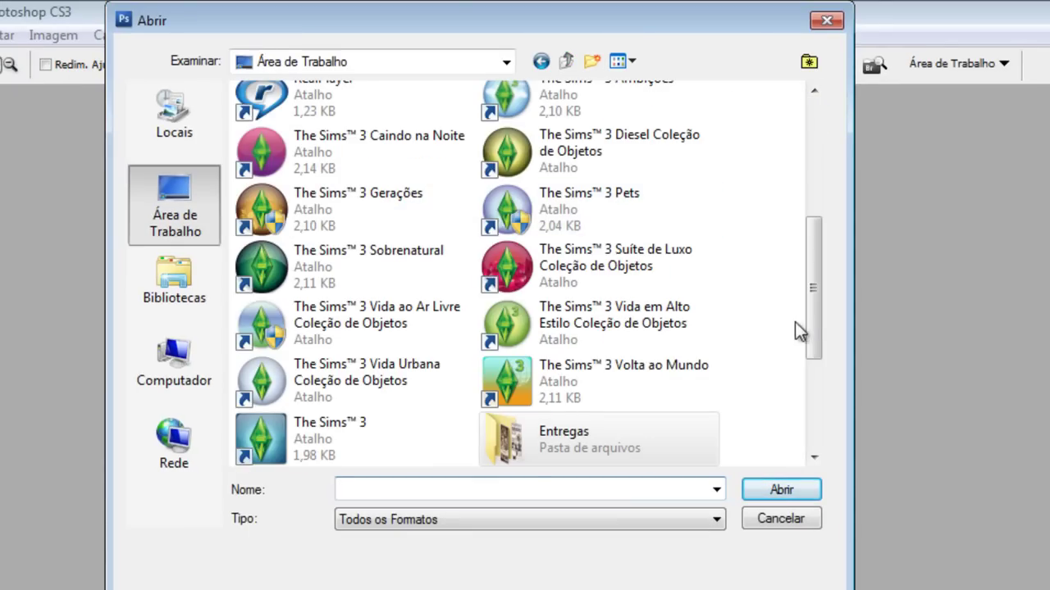
pyautogui.scroll(2, 775, 246)
pyautogui.scroll(3, 771, 205)
pyautogui.doubleClick(563, 127)
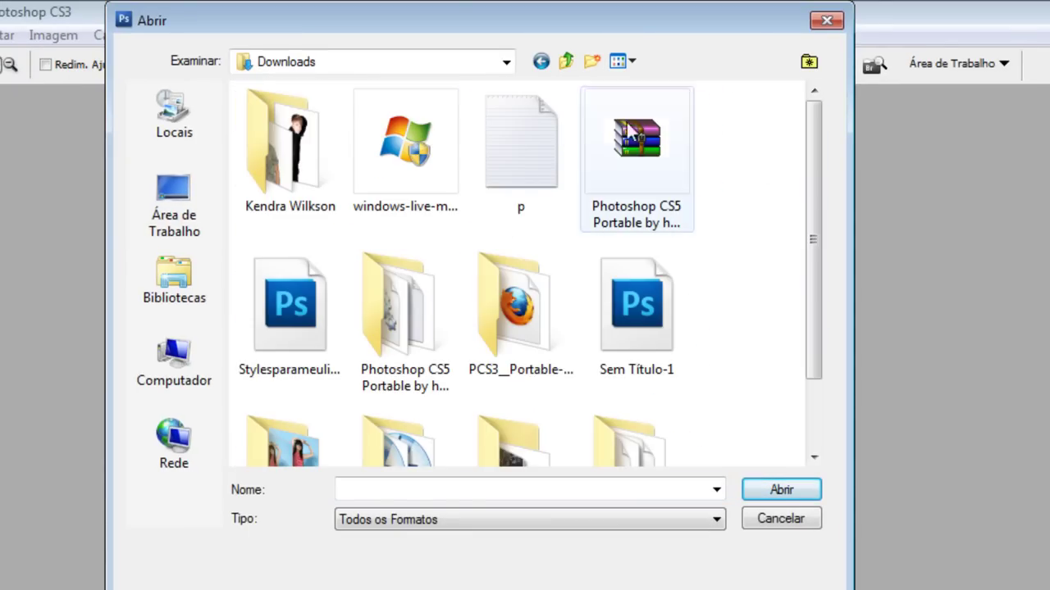
pyautogui.moveTo(822, 215); pyautogui.dragTo(755, 460)
pyautogui.click(279, 418)
pyautogui.doubleClick(279, 418)
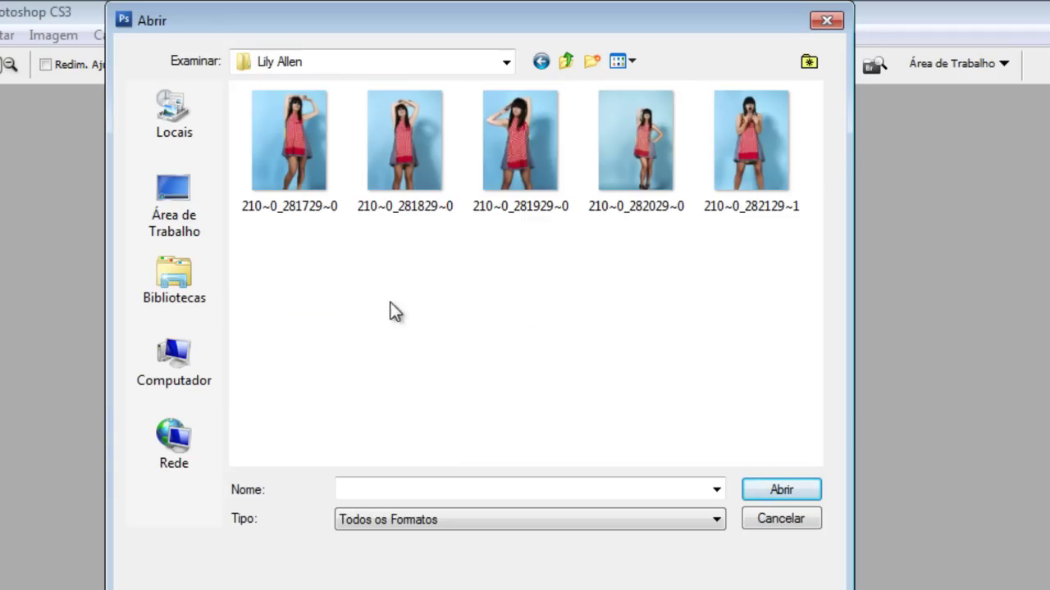
pyautogui.doubleClick(518, 186)
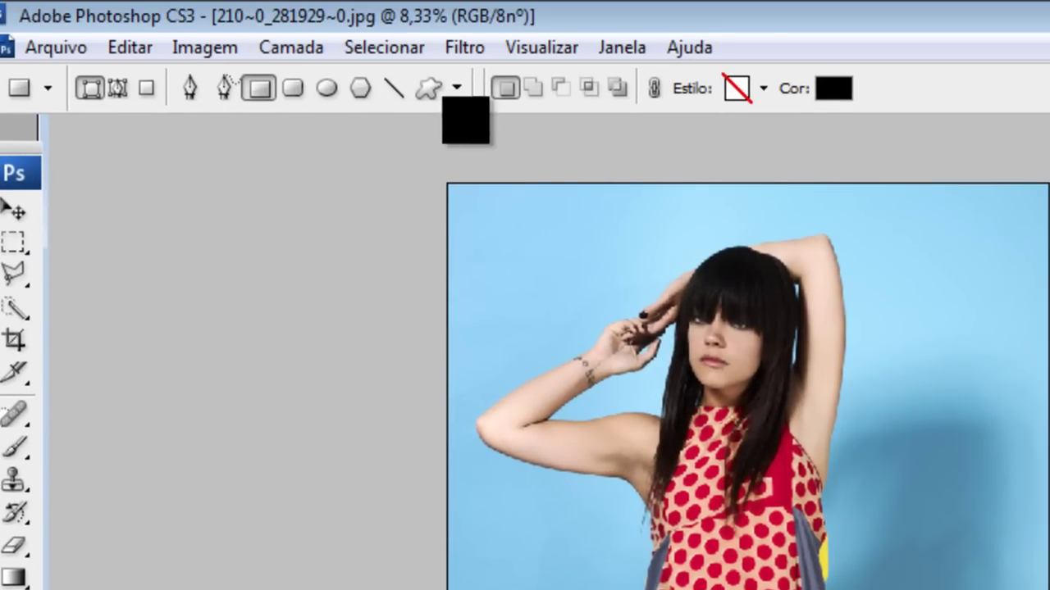
# Switch the shape tool from Rectangle to Custom Shape
pyautogui.click(456, 88)
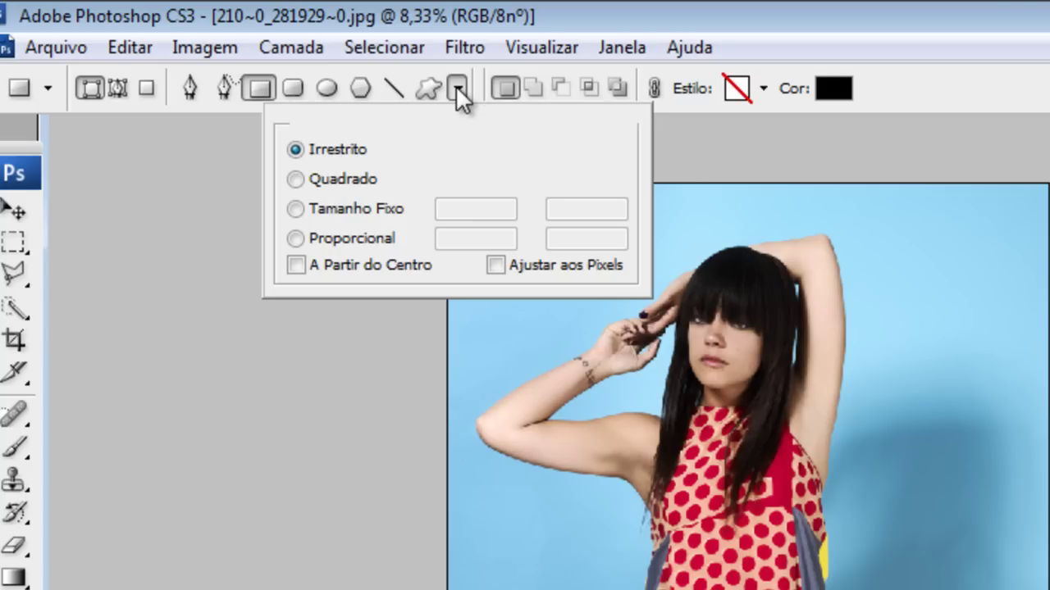
pyautogui.click(701, 136)
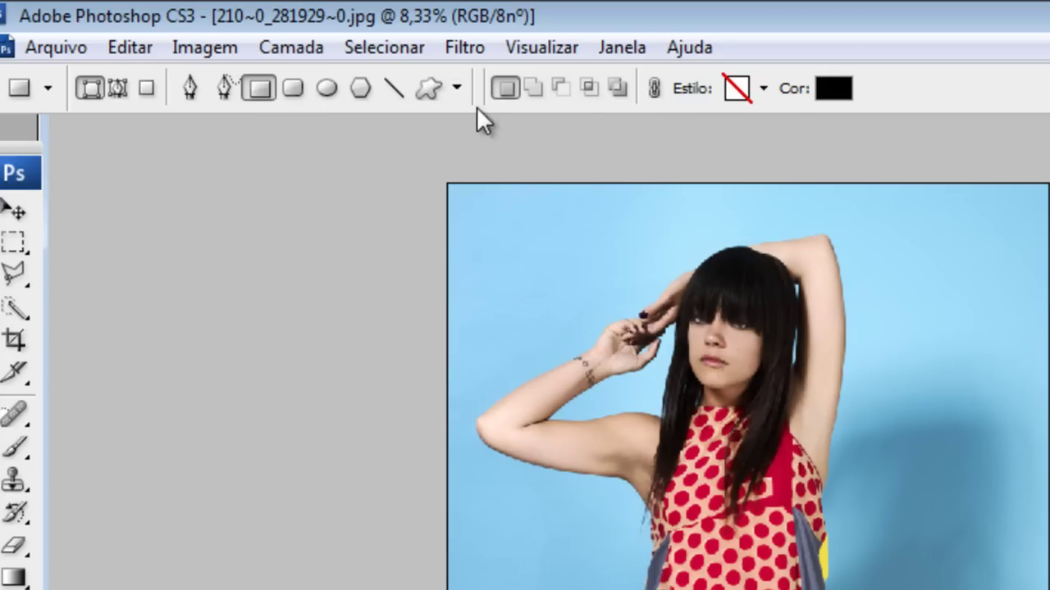
pyautogui.click(429, 88)
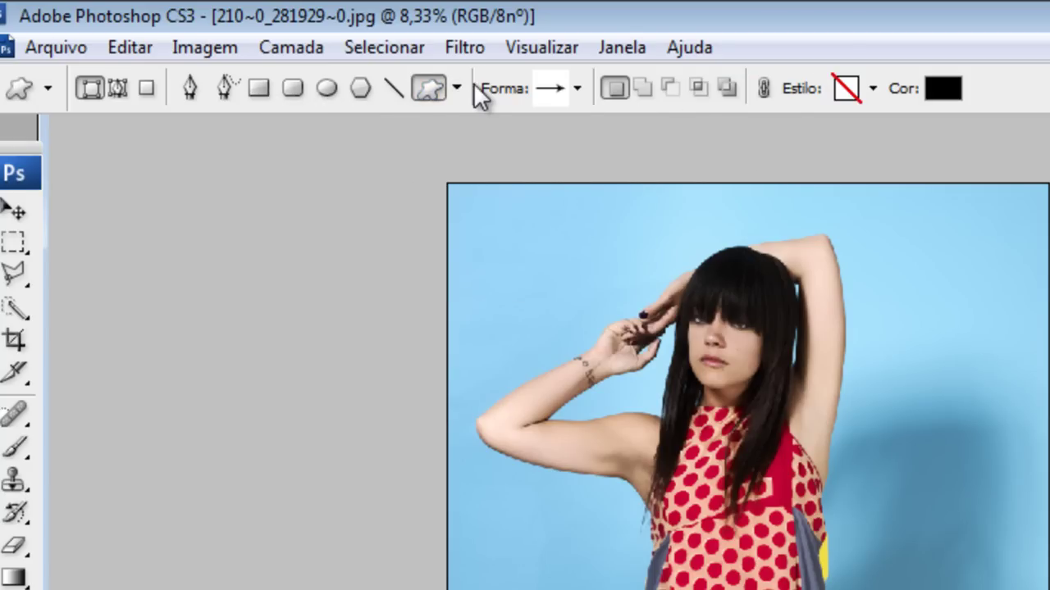
pyautogui.click(474, 85)
# Choose the starburst preset shape and draw it over the photo
pyautogui.click(578, 87)
pyautogui.moveTo(674, 172)
pyautogui.mouseDown()
pyautogui.moveTo(677, 245)
pyautogui.moveTo(675, 145)
pyautogui.moveTo(683, 239)
pyautogui.moveTo(707, 163)
pyautogui.moveTo(704, 254)
pyautogui.moveTo(701, 148)
pyautogui.moveTo(700, 251)
pyautogui.mouseUp()
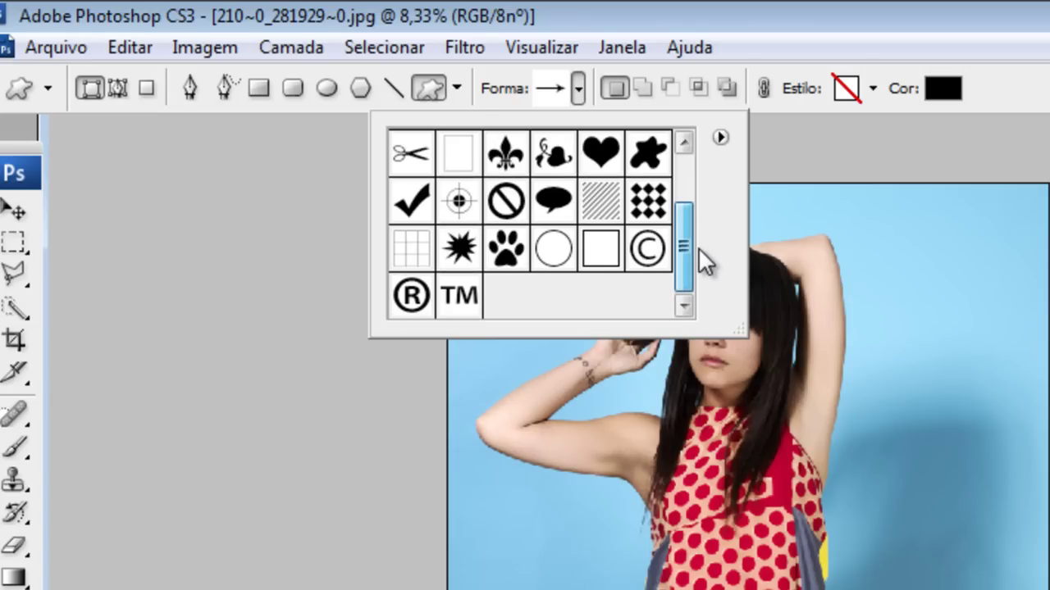
pyautogui.moveTo(699, 250)
pyautogui.mouseDown()
pyautogui.moveTo(725, 173)
pyautogui.moveTo(717, 212)
pyautogui.moveTo(724, 184)
pyautogui.mouseUp()
pyautogui.click(458, 174)
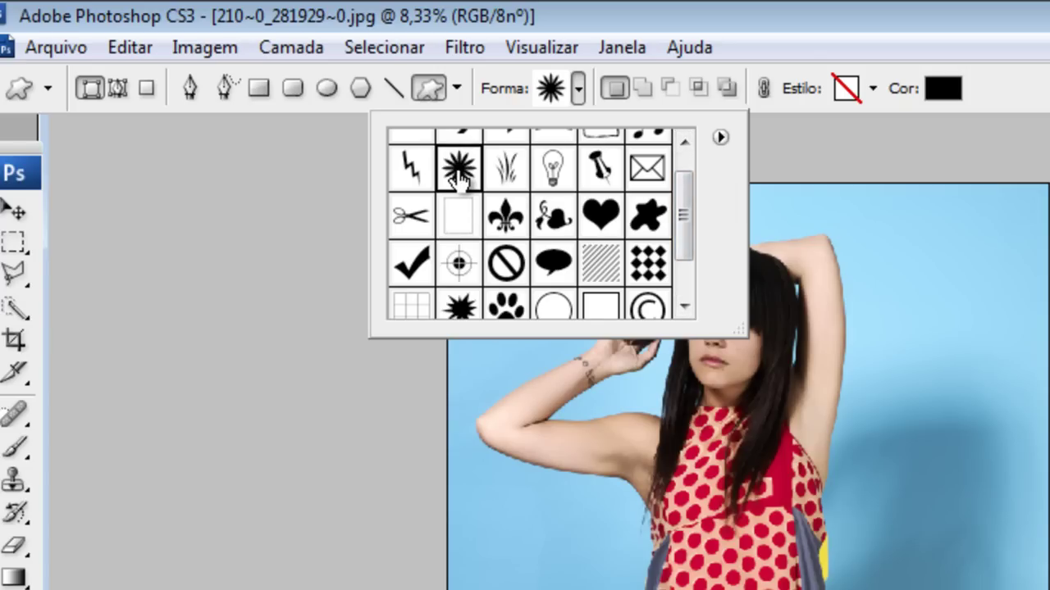
pyautogui.moveTo(684, 215); pyautogui.dragTo(685, 197)
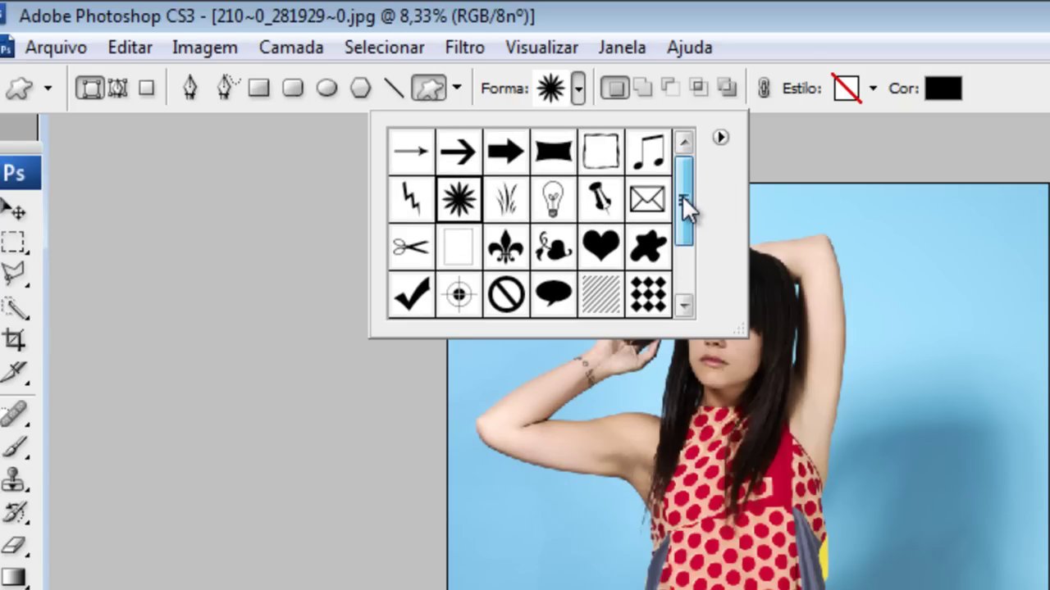
pyautogui.moveTo(681, 195)
pyautogui.mouseDown()
pyautogui.moveTo(680, 275)
pyautogui.moveTo(717, 123)
pyautogui.mouseUp()
pyautogui.click(648, 248)
pyautogui.click(605, 157)
pyautogui.click(652, 155)
pyautogui.moveTo(683, 201)
pyautogui.mouseDown()
pyautogui.moveTo(697, 259)
pyautogui.moveTo(690, 191)
pyautogui.mouseUp()
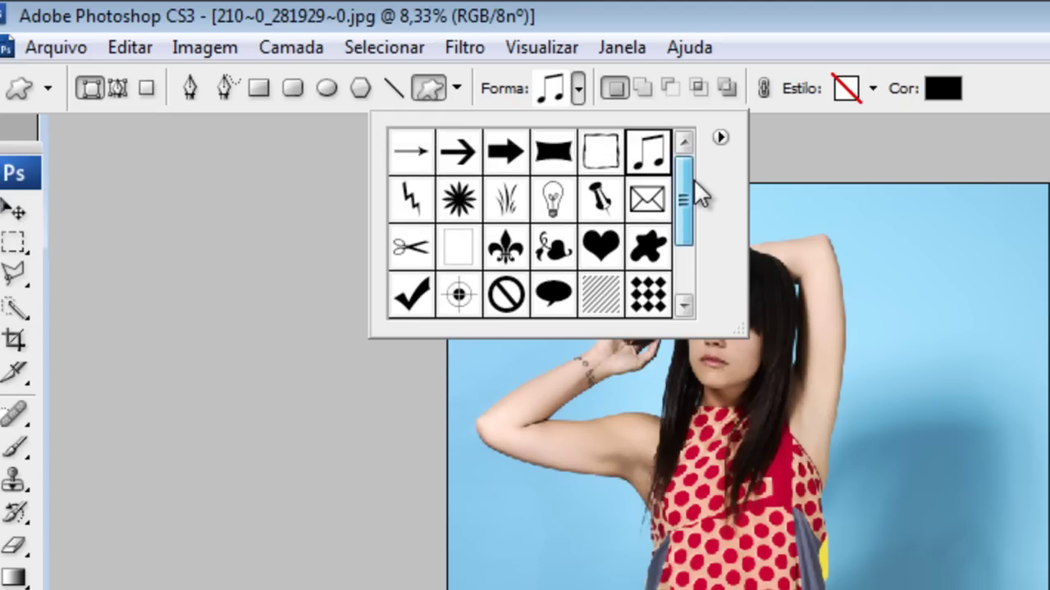
pyautogui.click(461, 200)
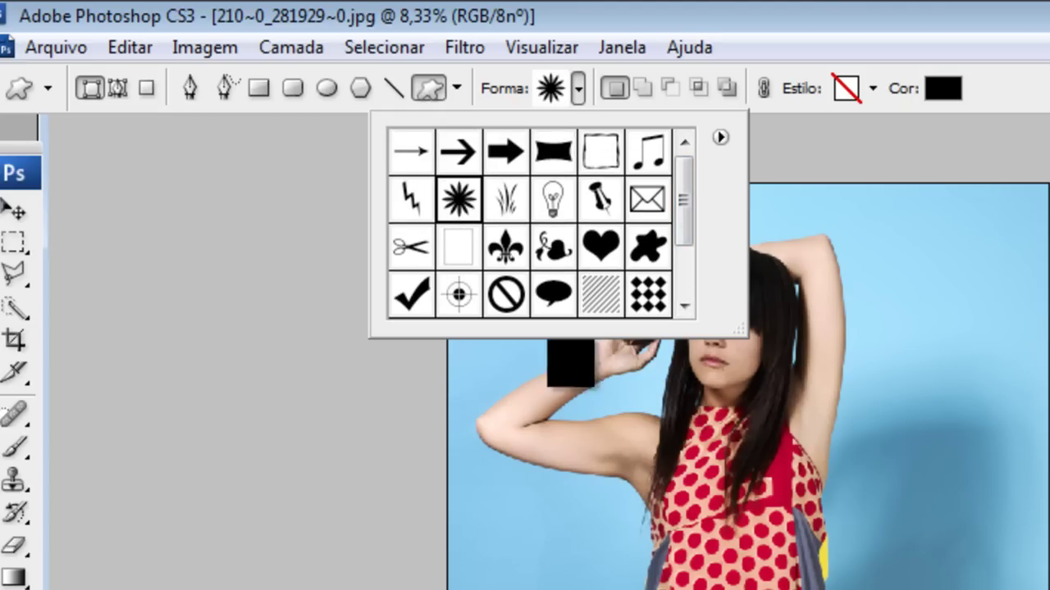
pyautogui.click(580, 452)
pyautogui.moveTo(291, 246)
pyautogui.mouseDown()
pyautogui.moveTo(419, 362)
pyautogui.moveTo(522, 495)
pyautogui.moveTo(563, 508)
pyautogui.moveTo(550, 516)
pyautogui.mouseUp()
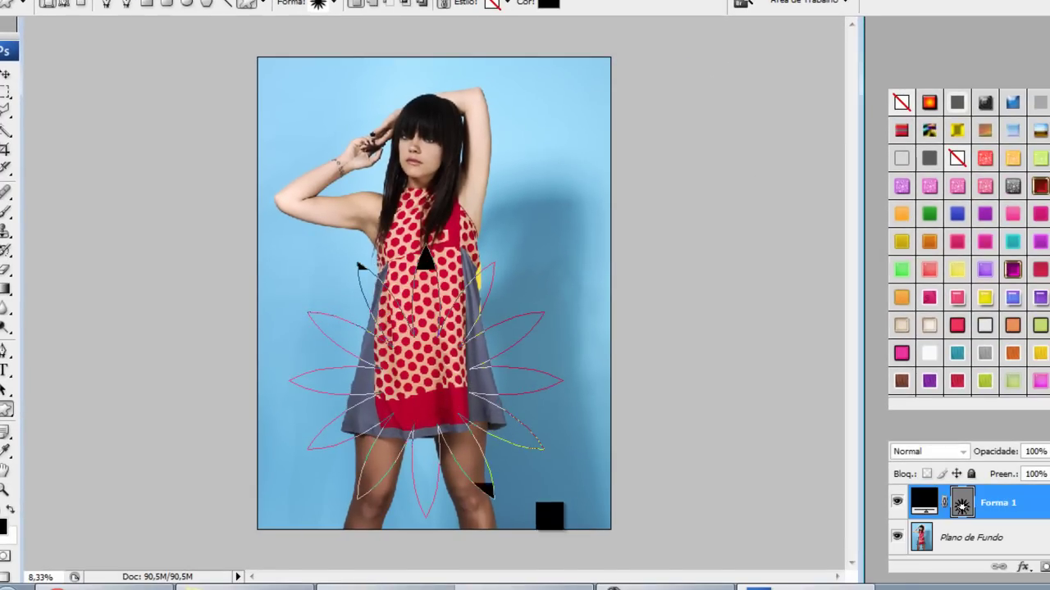
# Move the black starburst over the dress and duplicate its layer
pyautogui.press('v')
pyautogui.moveTo(456, 405)
pyautogui.mouseDown()
pyautogui.moveTo(457, 354)
pyautogui.moveTo(436, 417)
pyautogui.mouseUp()
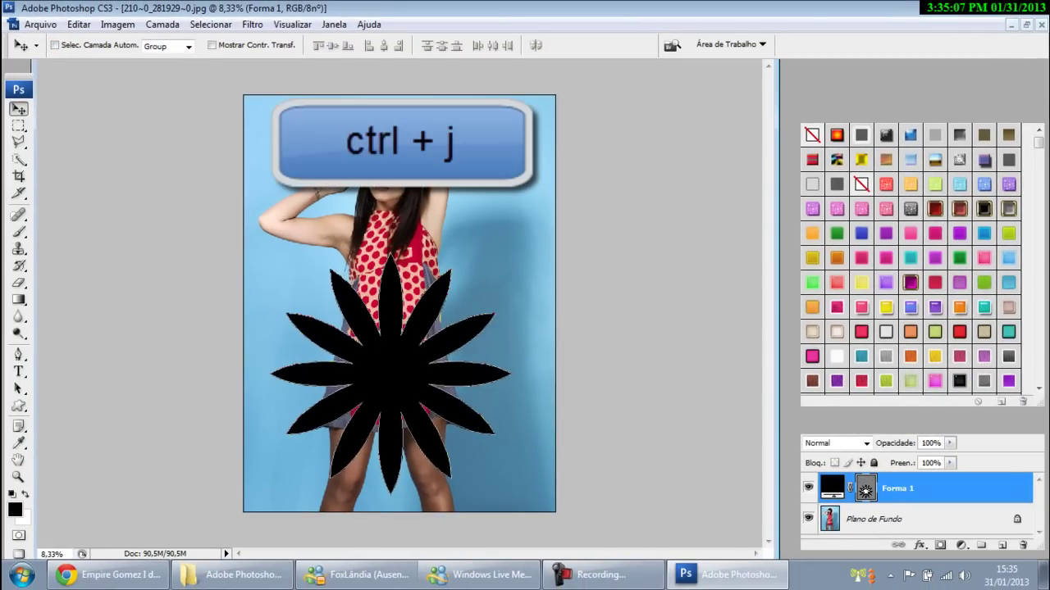
pyautogui.hotkey('ctrl', 'j')
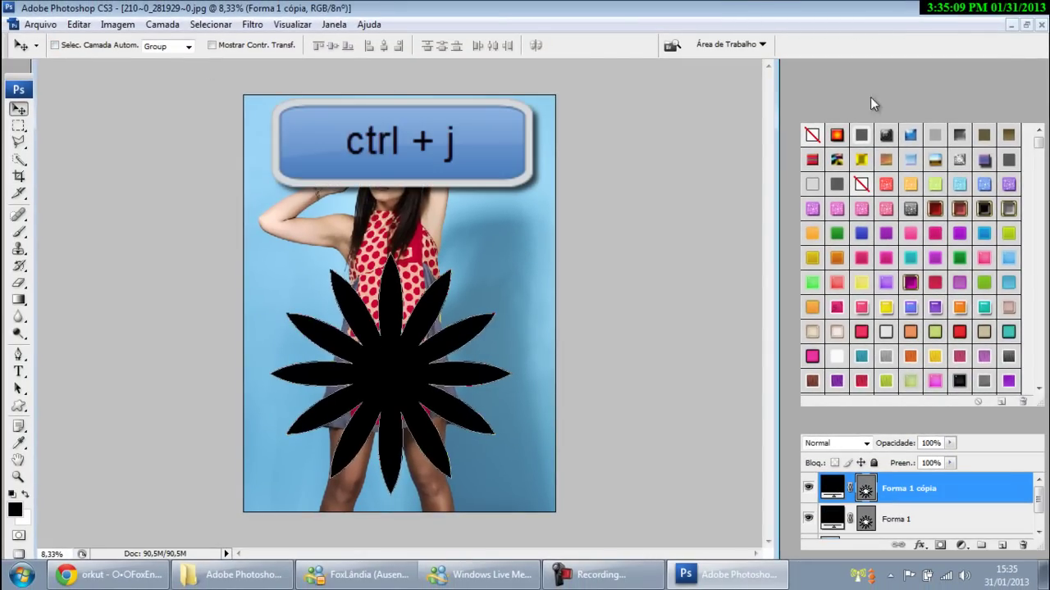
# Give Forma 1 cópia the dark brownish-red style and realign it with the black star
pyautogui.click(886, 380)
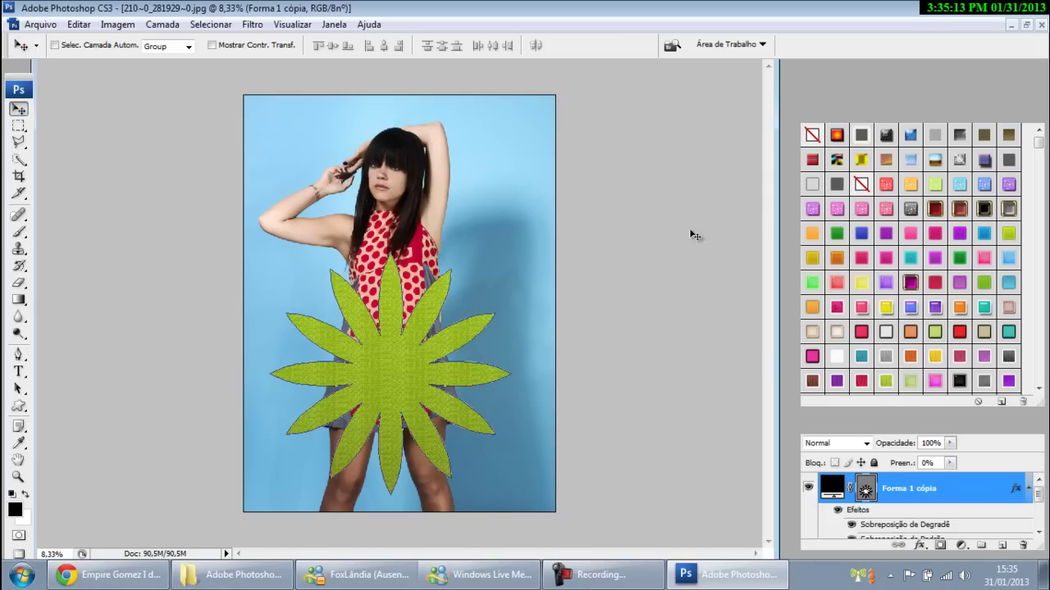
pyautogui.moveTo(430, 290); pyautogui.dragTo(418, 168)
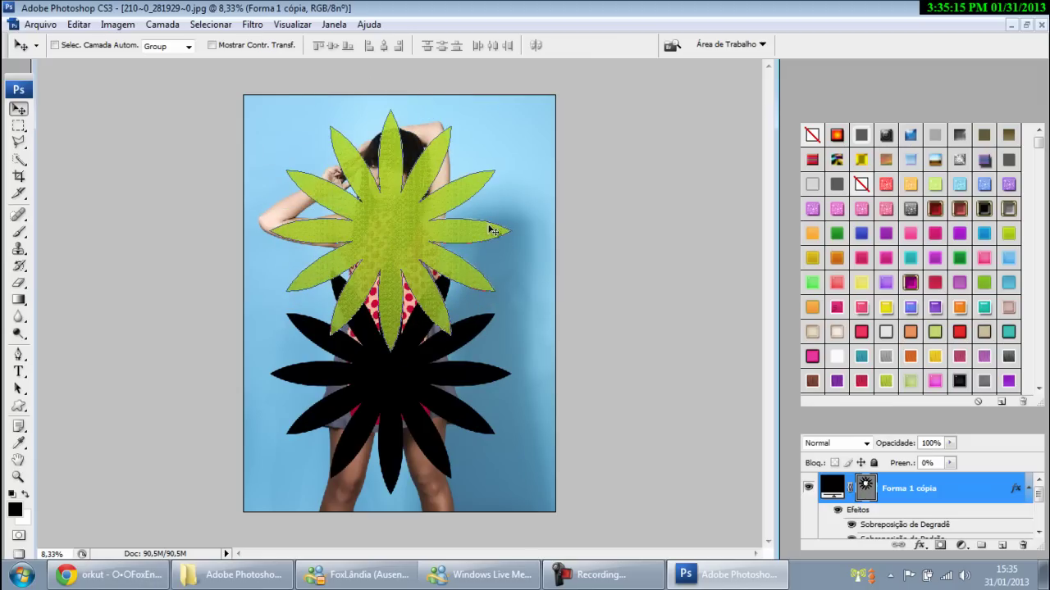
pyautogui.click(861, 332)
pyautogui.click(862, 355)
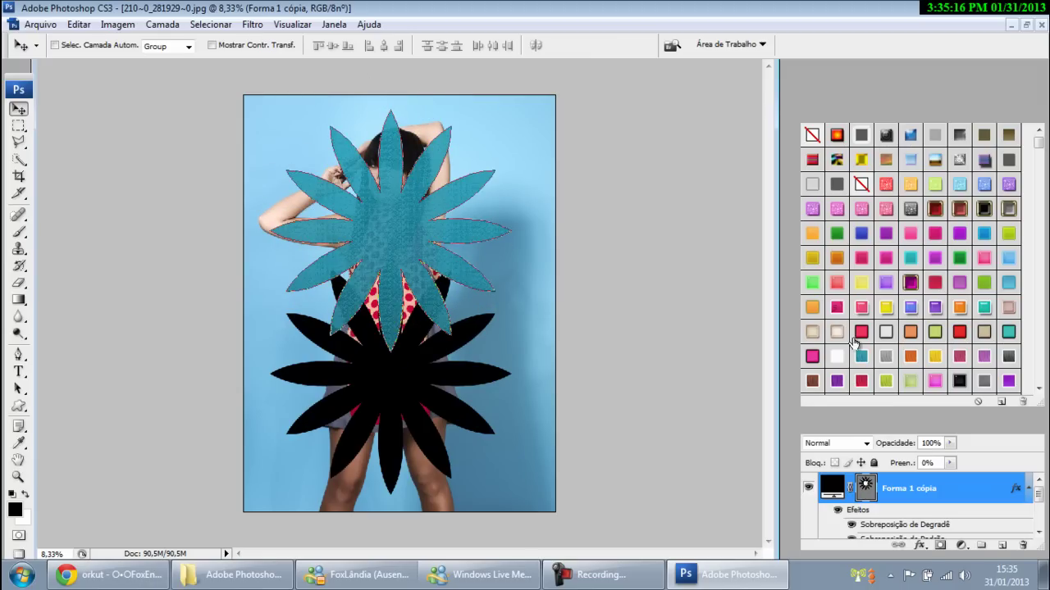
pyautogui.click(863, 258)
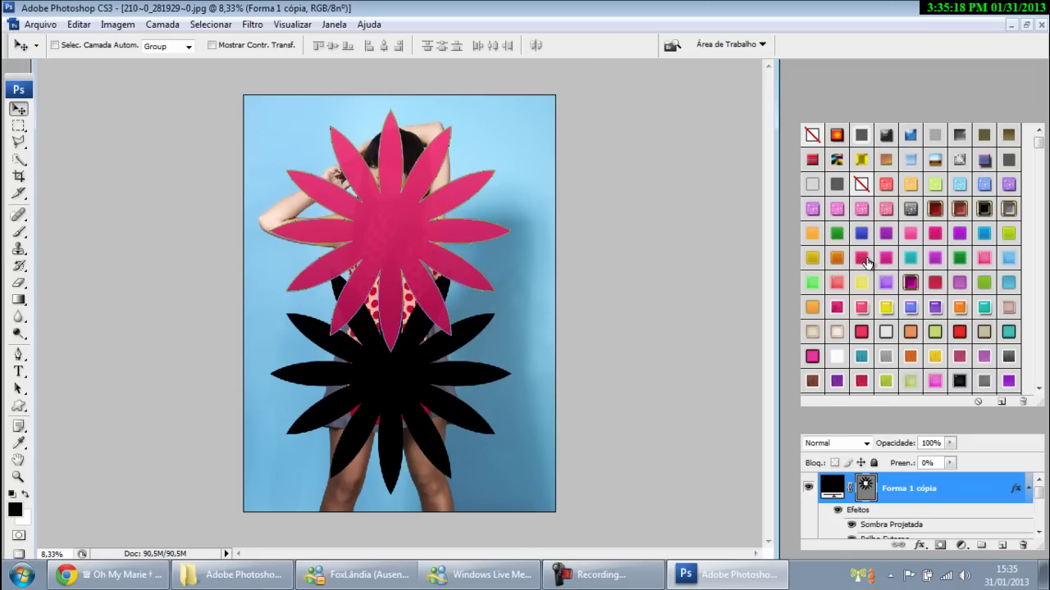
pyautogui.click(956, 207)
pyautogui.moveTo(439, 228); pyautogui.dragTo(440, 367)
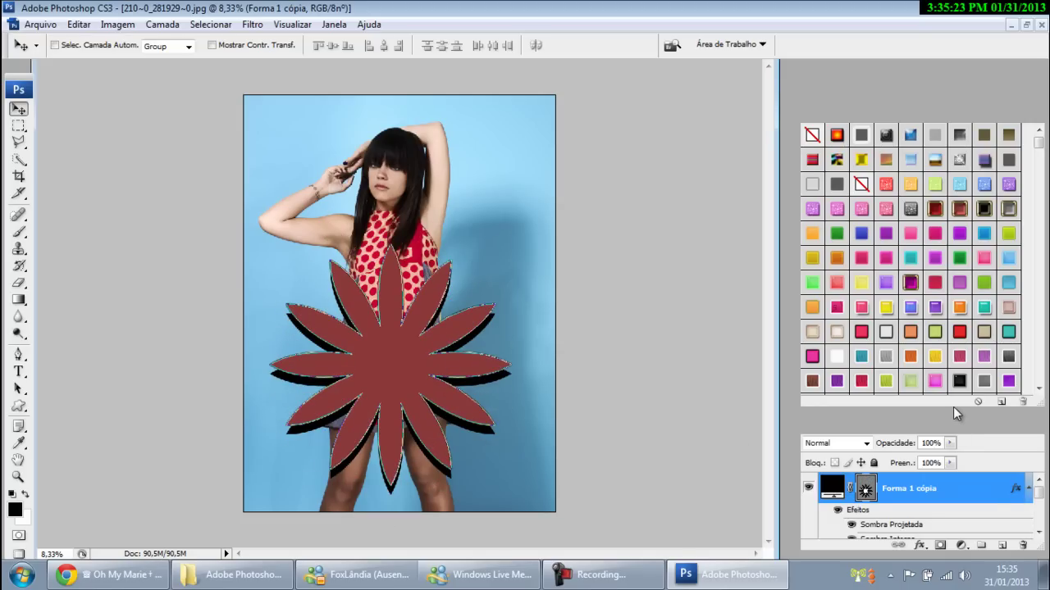
# Move Forma 1 cópia beneath Forma 1 in the Layers panel
pyautogui.moveTo(961, 412); pyautogui.dragTo(926, 260)
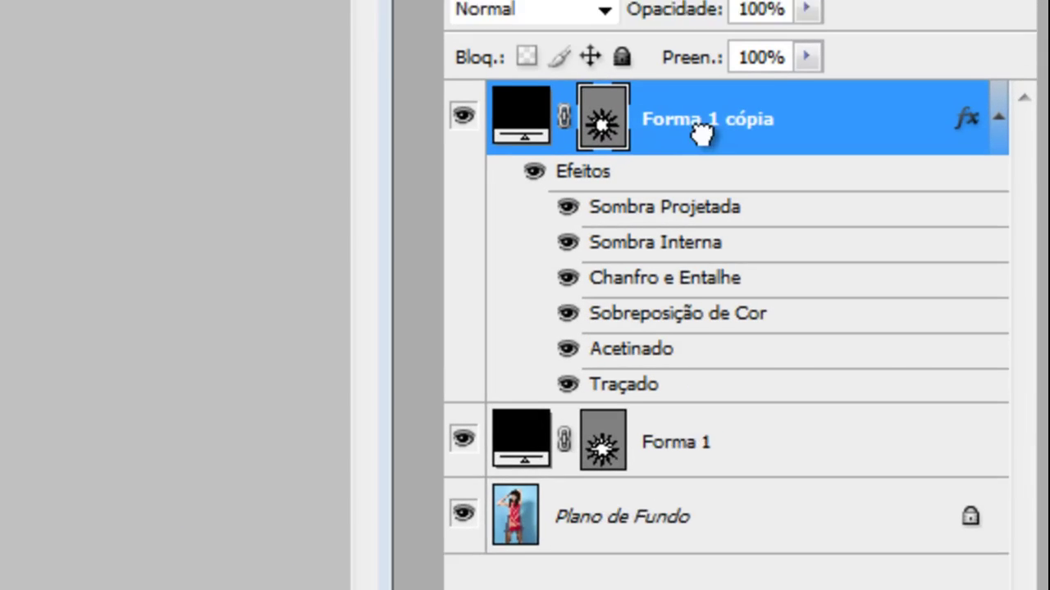
pyautogui.moveTo(908, 297); pyautogui.dragTo(923, 469)
pyautogui.moveTo(710, 549)
pyautogui.mouseDown()
pyautogui.moveTo(656, 107)
pyautogui.moveTo(668, 459)
pyautogui.mouseUp()
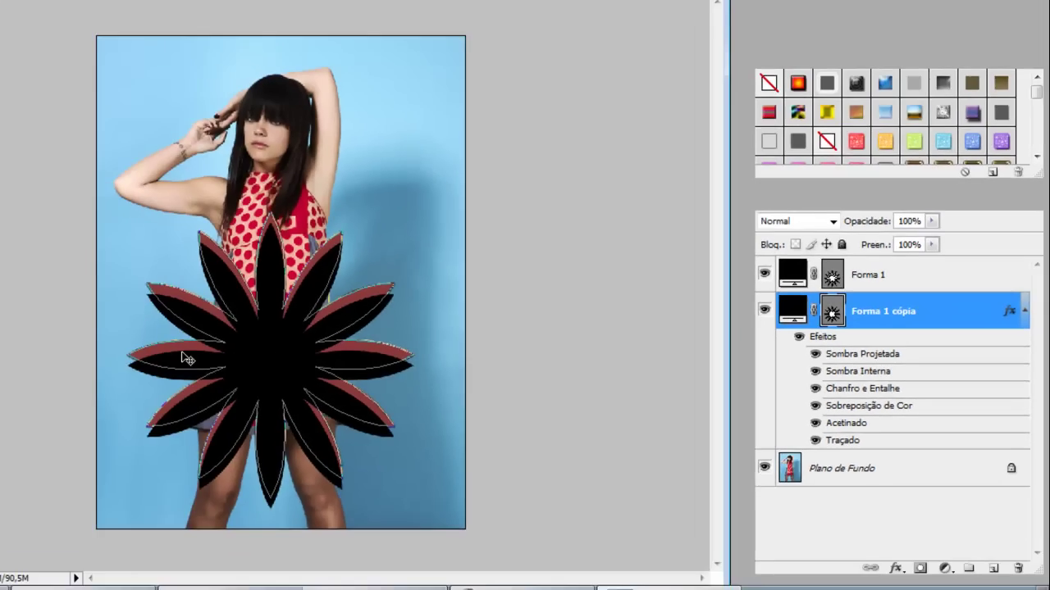
# Scale the black Forma 1 star to 80.2% and center it inside the maroon star
pyautogui.click(898, 299)
pyautogui.moveTo(374, 363); pyautogui.dragTo(359, 336)
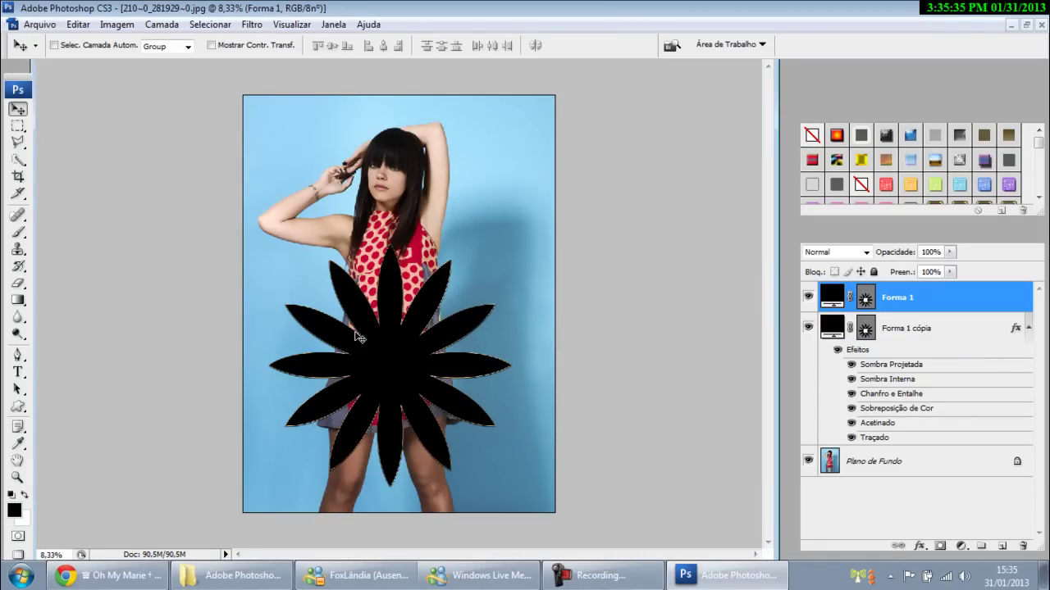
pyautogui.hotkey('ctrl', 't')
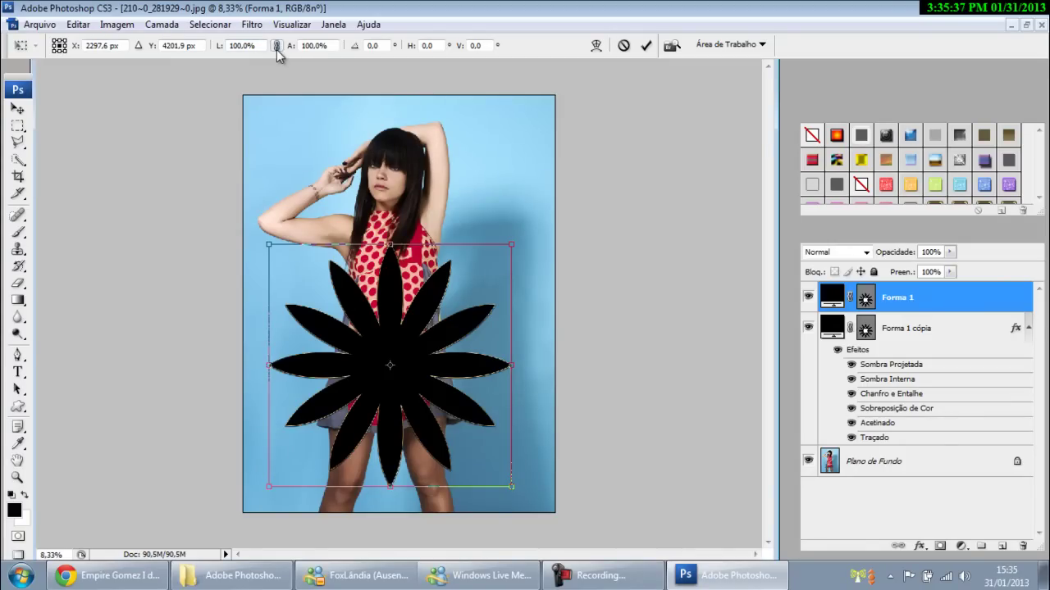
pyautogui.moveTo(259, 251); pyautogui.dragTo(305, 280)
pyautogui.moveTo(391, 363); pyautogui.dragTo(379, 351)
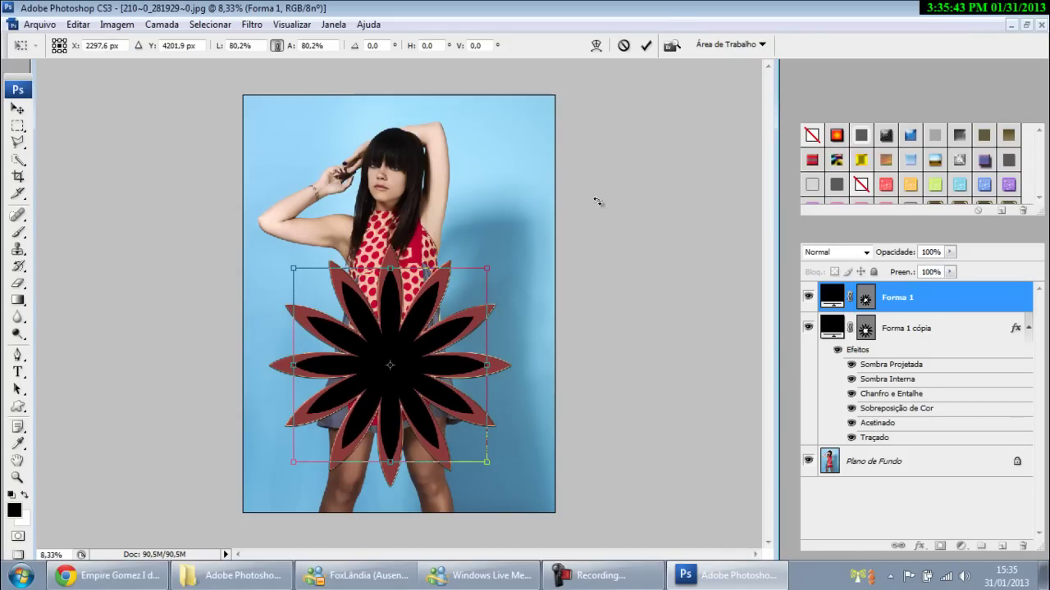
pyautogui.click(647, 46)
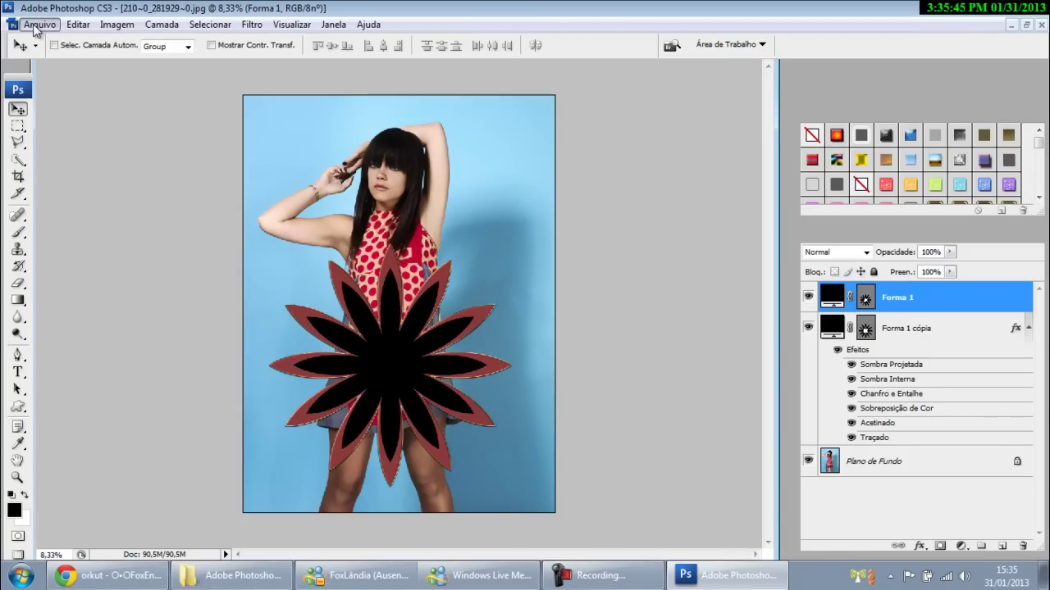
# Open 210~0_281729~0.jpg and drag it into the starburst document as Camada 1
pyautogui.click(40, 24)
pyautogui.click(43, 59)
pyautogui.doubleClick(445, 106)
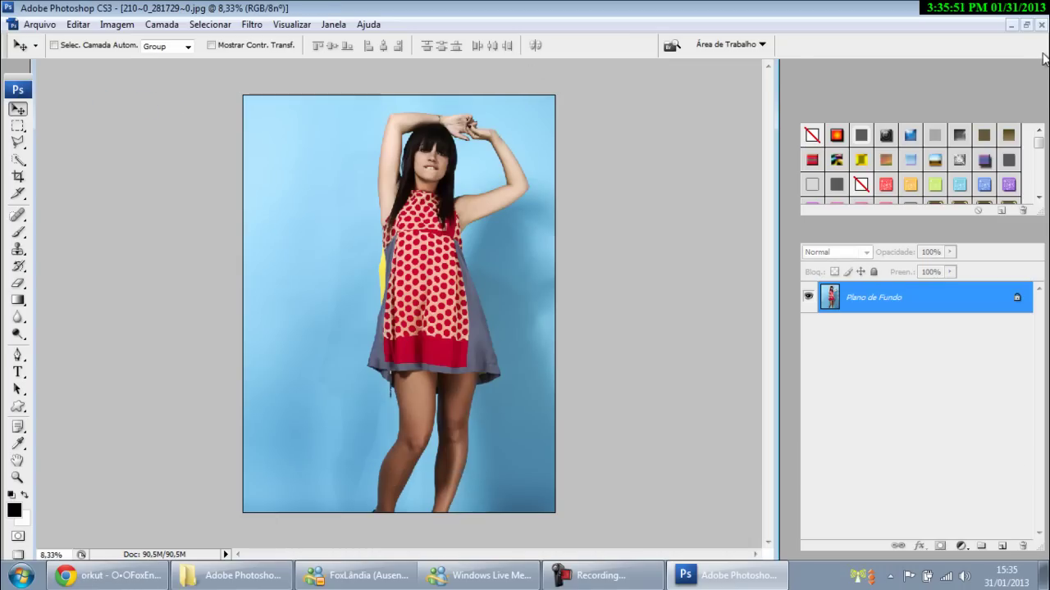
pyautogui.click(1026, 25)
pyautogui.moveTo(221, 82); pyautogui.dragTo(568, 97)
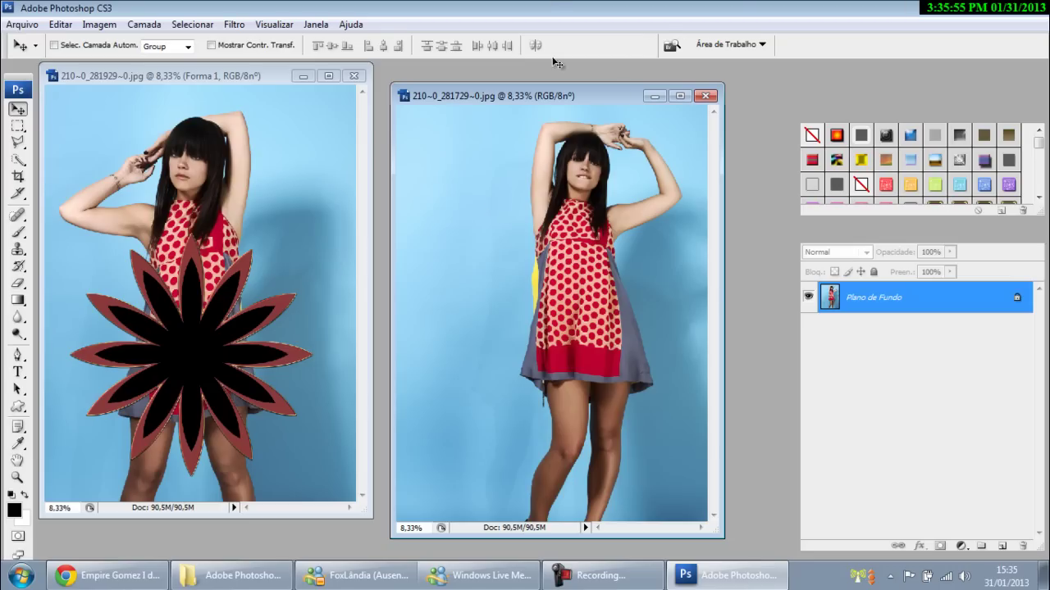
pyautogui.moveTo(553, 270); pyautogui.dragTo(205, 287)
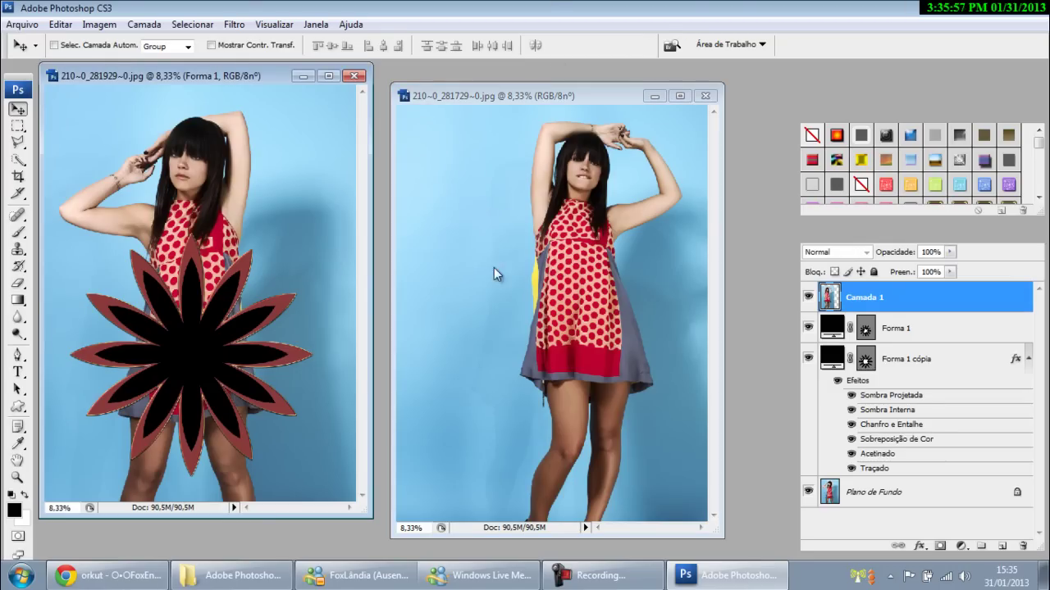
# Close the second photo and maximize the starburst document
pyautogui.click(706, 97)
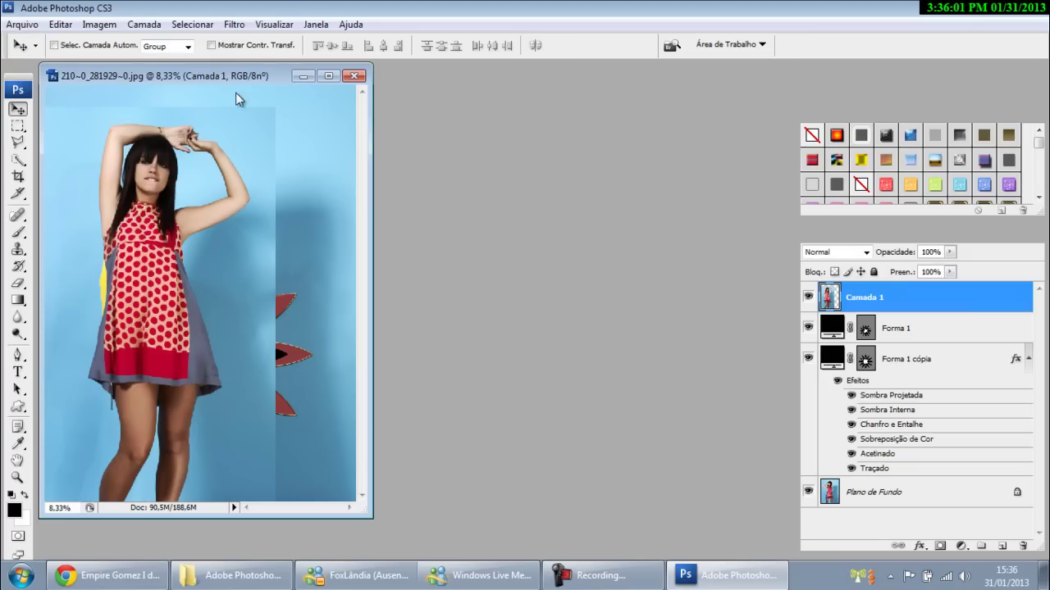
pyautogui.moveTo(272, 73); pyautogui.dragTo(429, 87)
pyautogui.doubleClick(429, 86)
# Clip Camada 1 into the black star with her face centred, then flatten the image
pyautogui.hotkey('ctrl', 'alt', 'g')
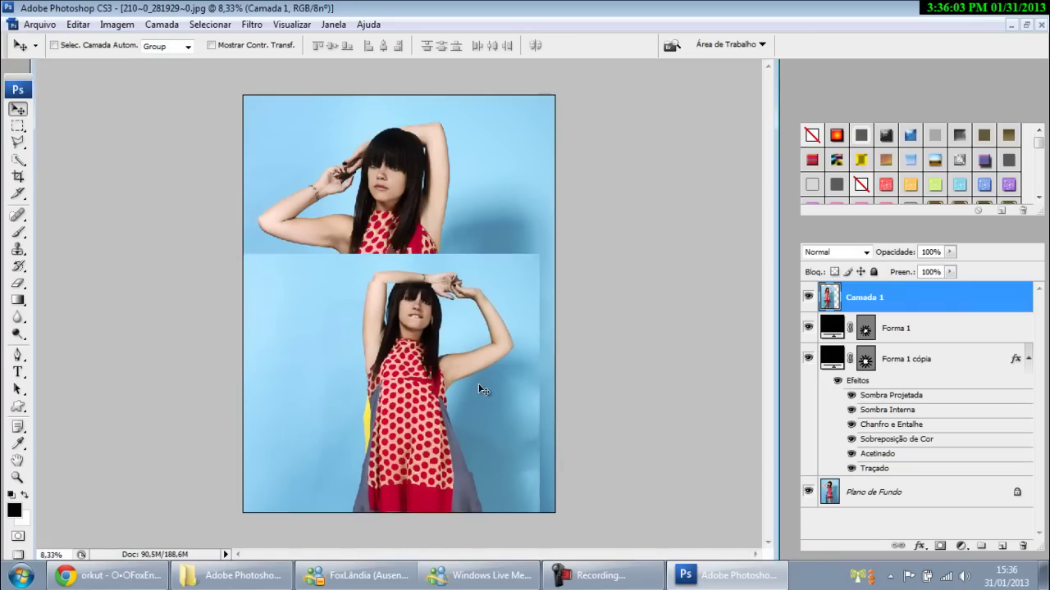
pyautogui.moveTo(481, 387); pyautogui.dragTo(432, 360)
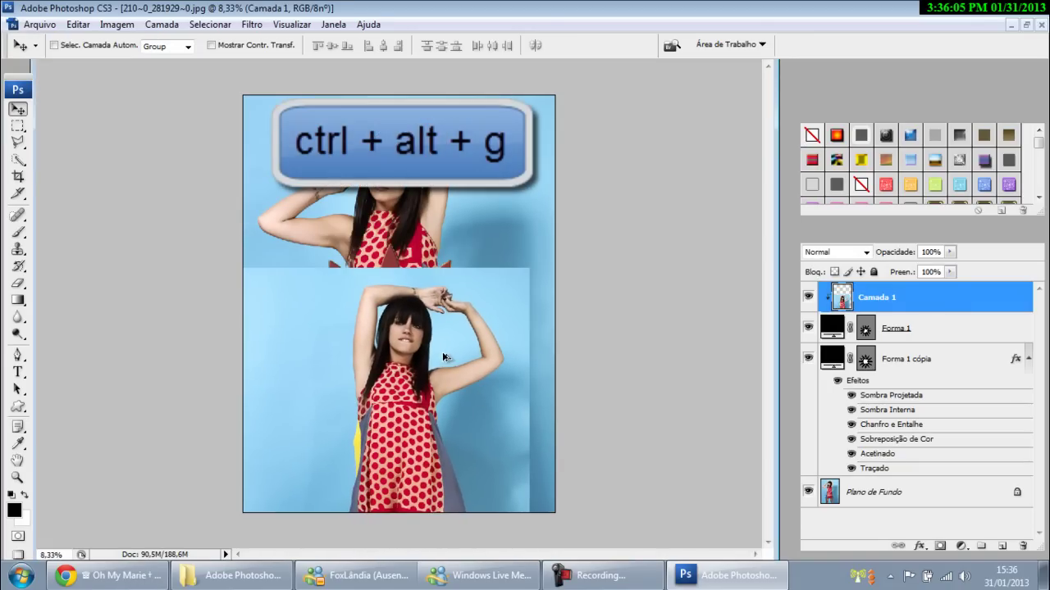
pyautogui.moveTo(443, 359); pyautogui.dragTo(400, 369)
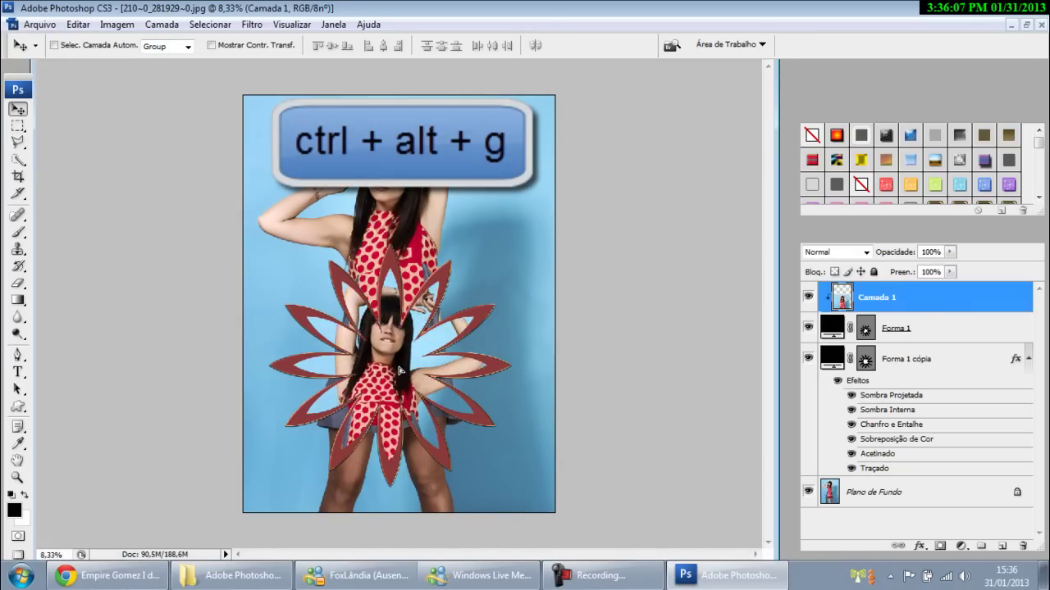
pyautogui.click(162, 24)
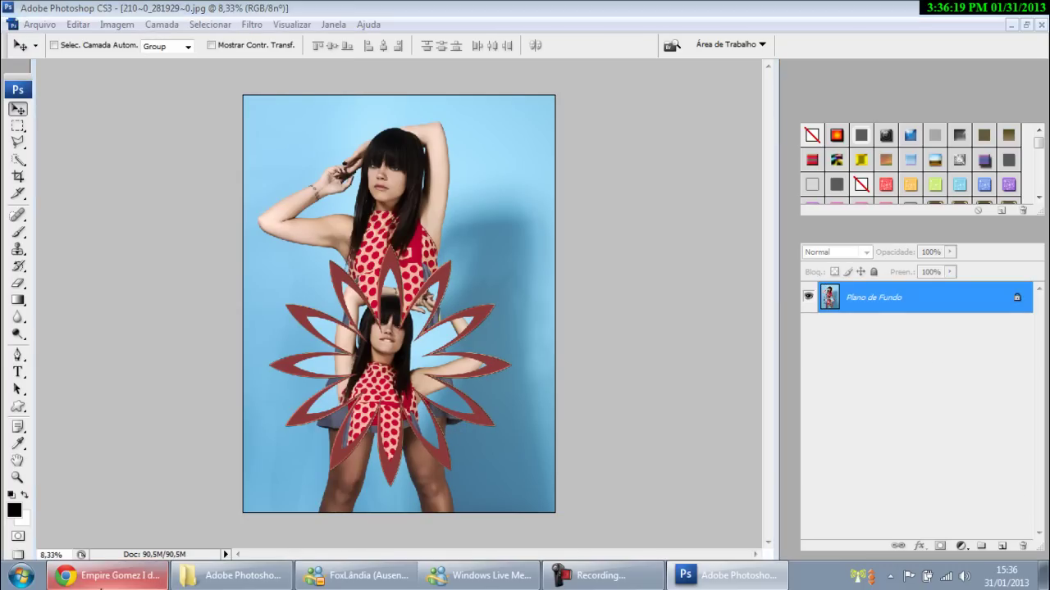
pyautogui.click(114, 575)
pyautogui.click(243, 7)
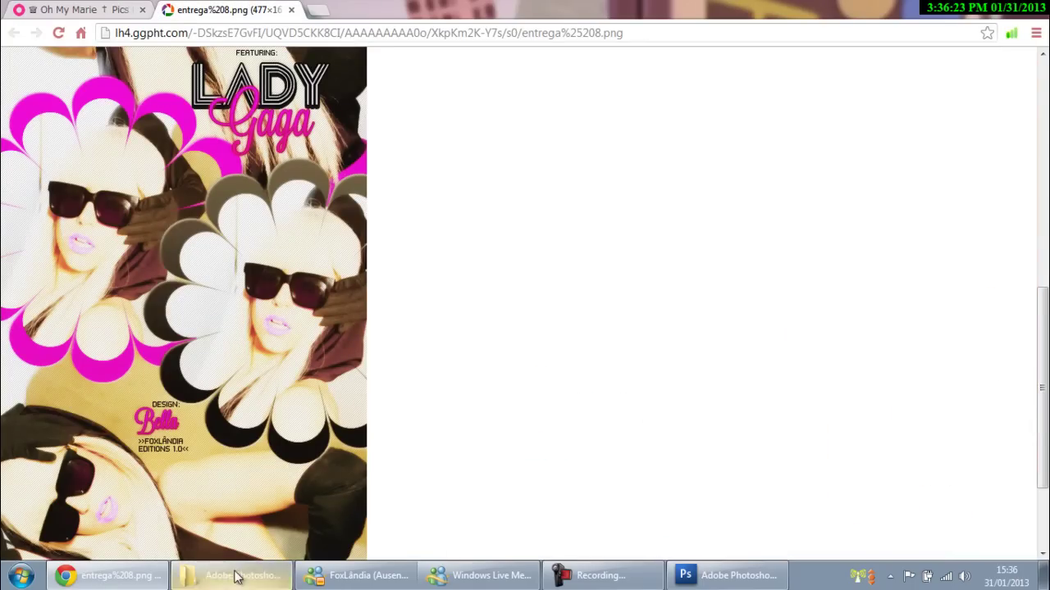
pyautogui.click(727, 576)
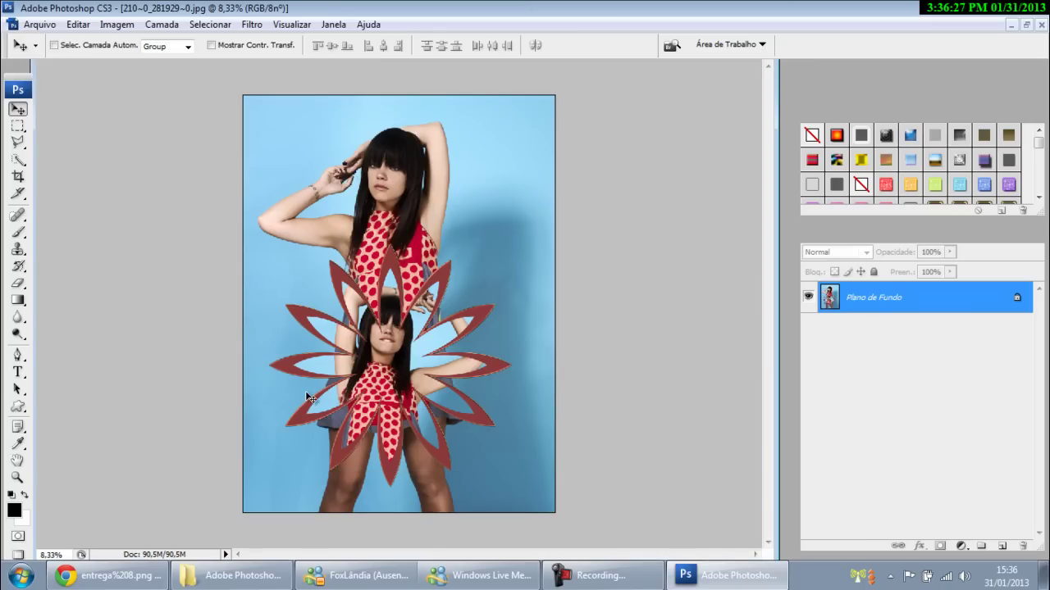
# Minimize Photoshop from the taskbar to reveal the Windows desktop
pyautogui.click(754, 566)
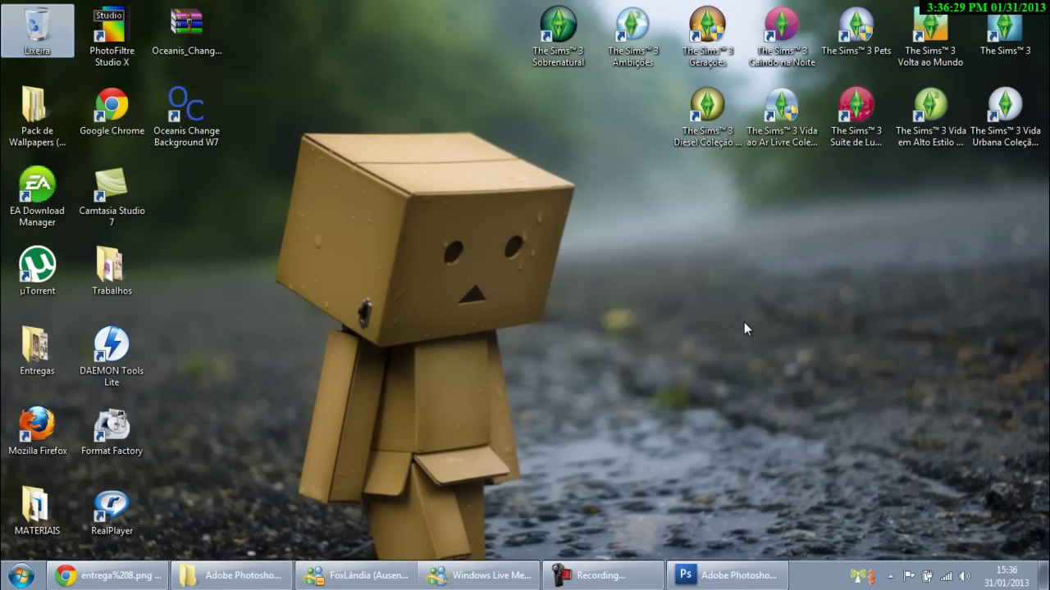